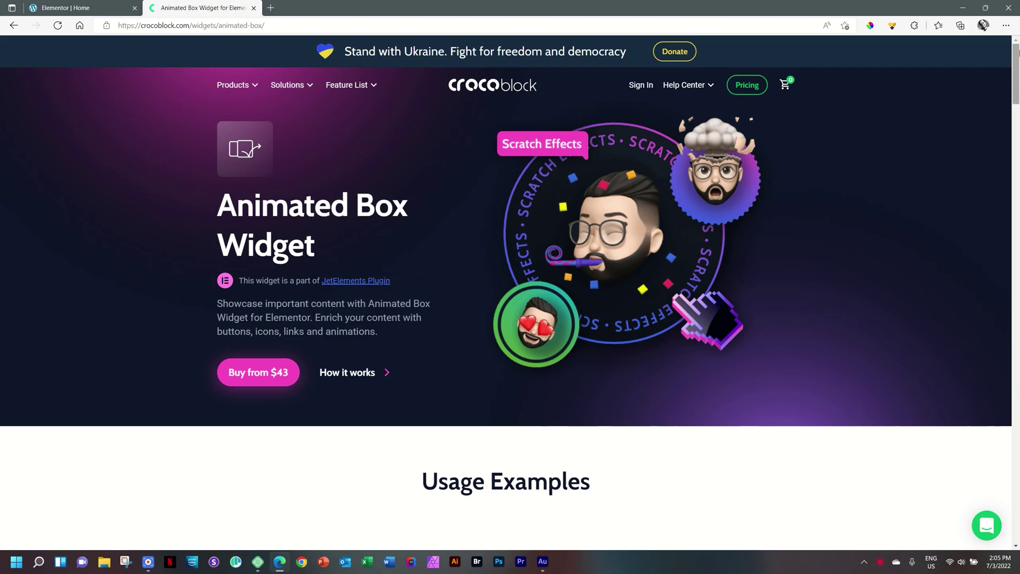
Scratch the Halloween and Dream cards to reveal their hidden discounts
scroll(1017, 63, "down", 5)
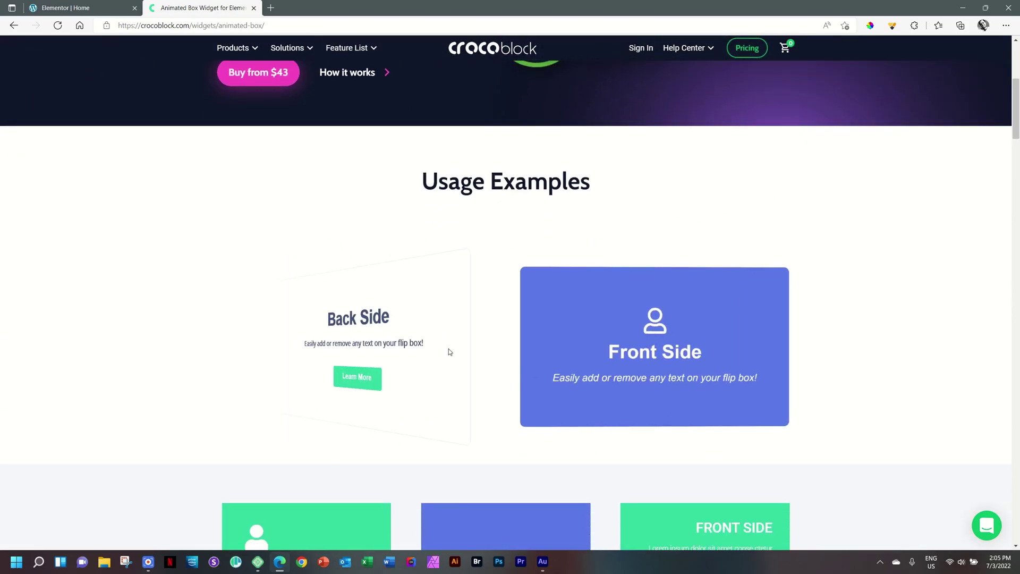
mouse_move(390, 353)
mouse_move(617, 352)
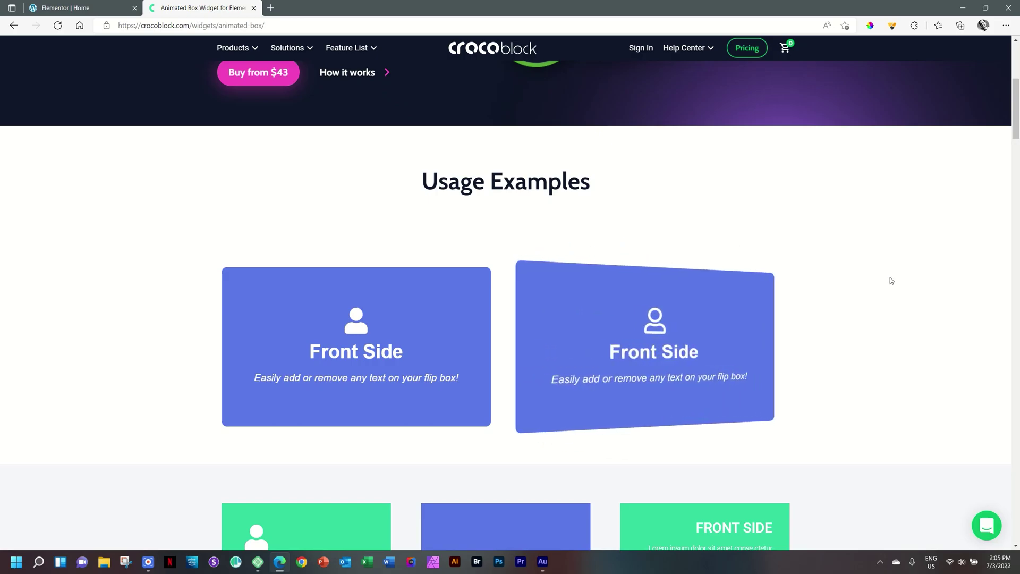
left_click_drag(1016, 103, 1017, 204)
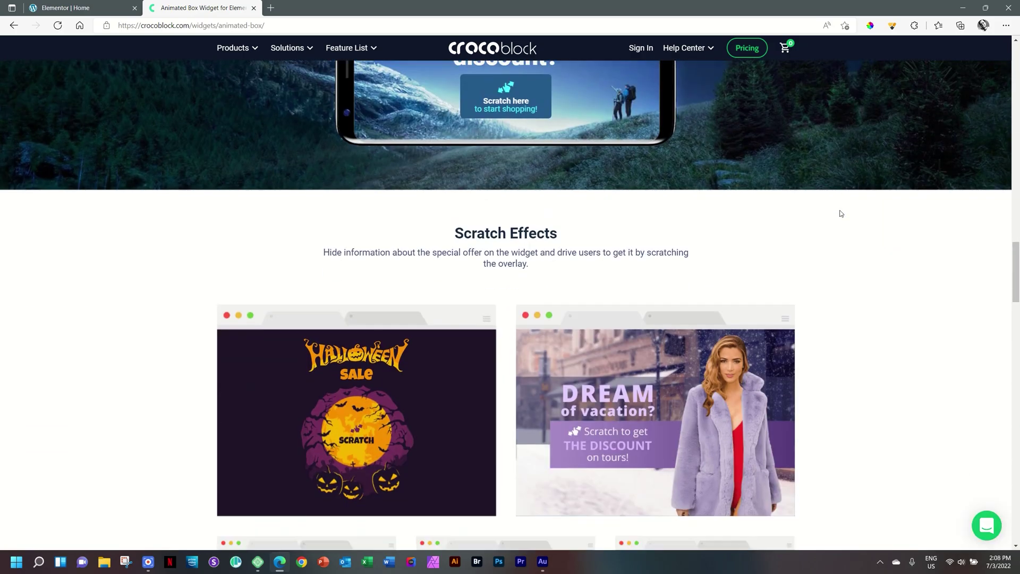
scroll(841, 214, "down", 1)
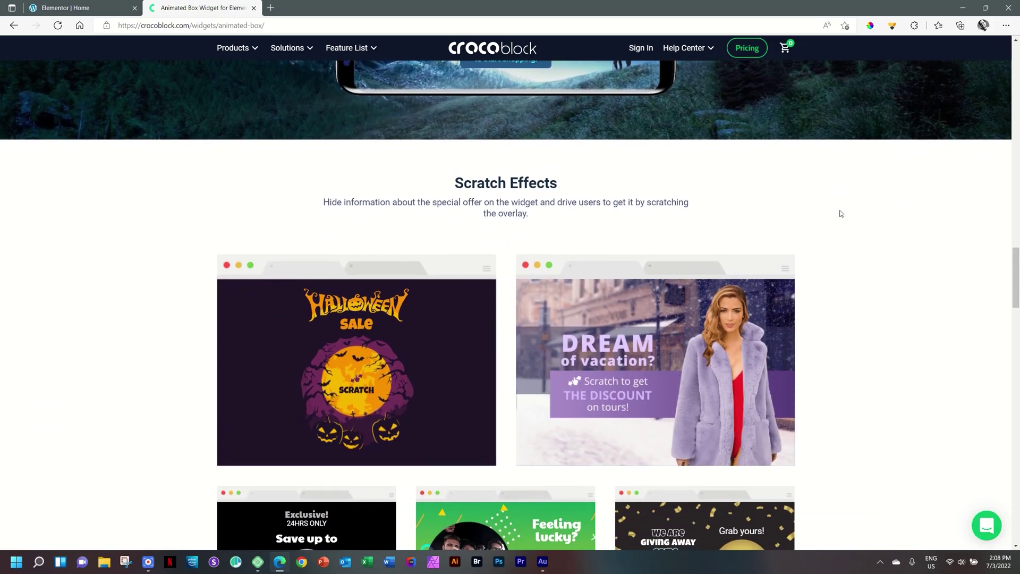
scroll(841, 213, "down", 3)
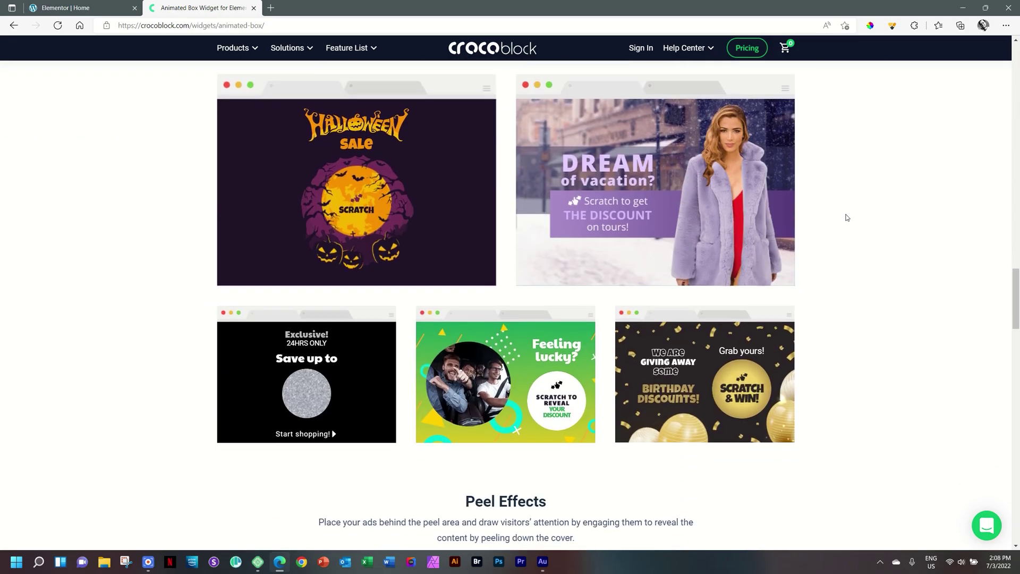
scroll(844, 215, "up", 2)
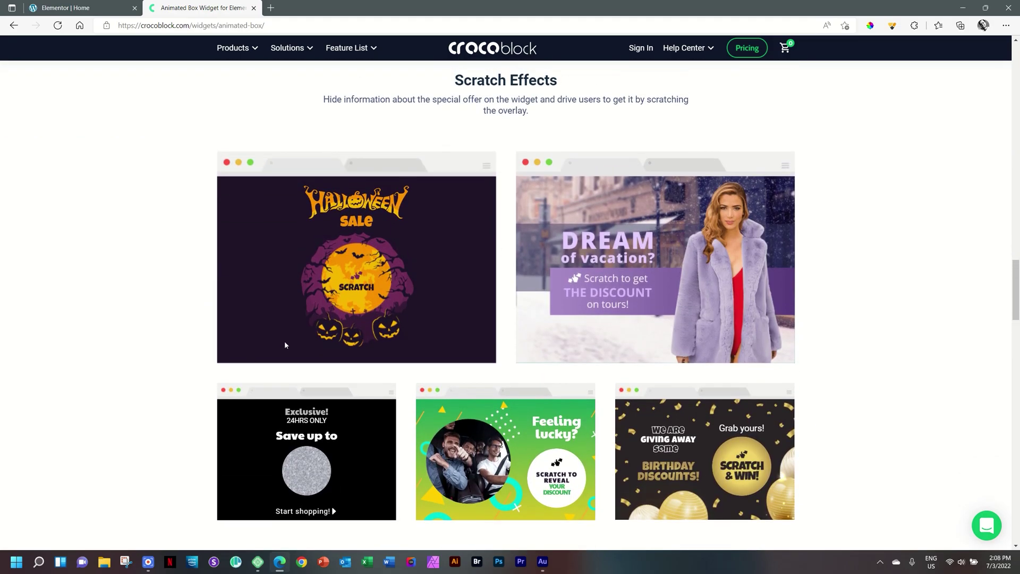
mouse_move(345, 283)
left_mouse_down()
mouse_move(366, 260)
mouse_move(351, 298)
mouse_move(387, 271)
mouse_move(363, 263)
left_mouse_up()
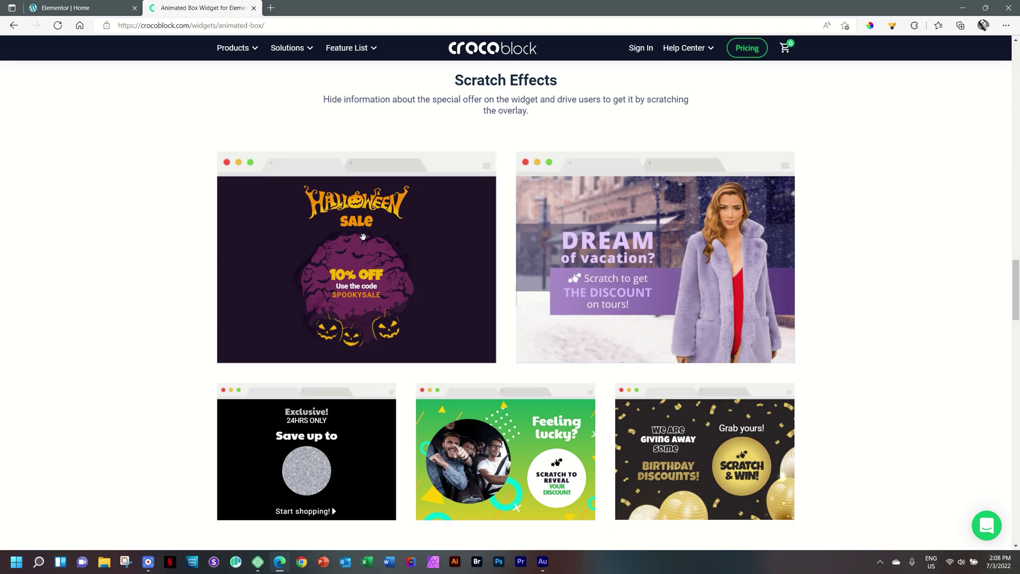
mouse_move(596, 289)
left_mouse_down()
mouse_move(611, 271)
mouse_move(547, 298)
mouse_move(654, 250)
mouse_move(701, 324)
mouse_move(691, 351)
mouse_move(759, 303)
mouse_move(725, 392)
mouse_move(778, 345)
mouse_move(760, 204)
mouse_move(735, 179)
left_mouse_up()
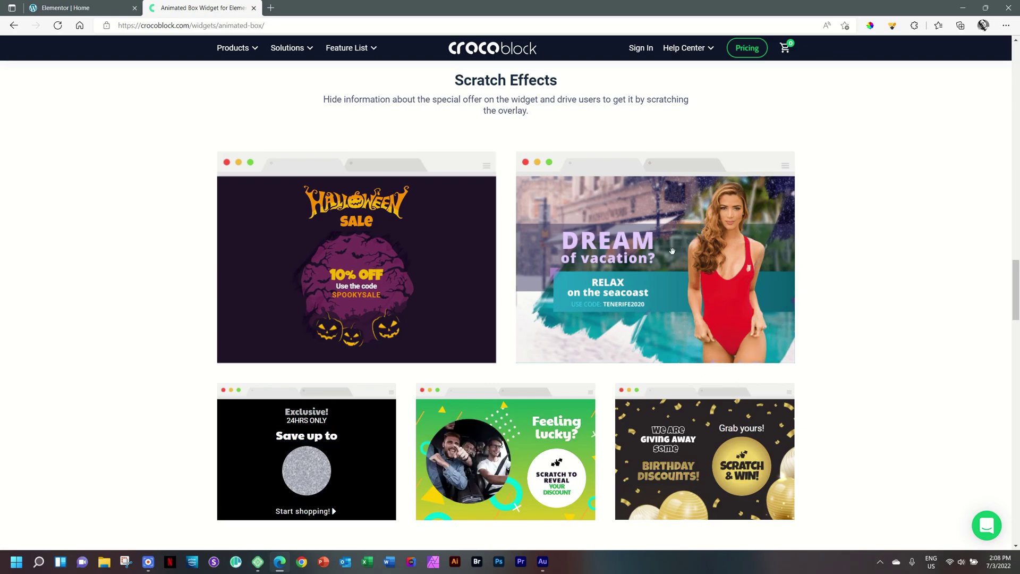
Scratch the Exclusive, Feeling lucky? and Birthday cards to reveal their 25% OFF offers
scroll(696, 242, "down", 2)
mouse_move(310, 365)
left_mouse_down()
mouse_move(318, 372)
mouse_move(327, 332)
mouse_move(325, 371)
left_mouse_up()
mouse_move(560, 366)
left_mouse_down()
mouse_move(550, 372)
mouse_move(571, 389)
left_mouse_up()
mouse_move(742, 368)
left_mouse_down()
mouse_move(733, 345)
mouse_move(759, 372)
mouse_move(744, 340)
mouse_move(767, 348)
left_mouse_up()
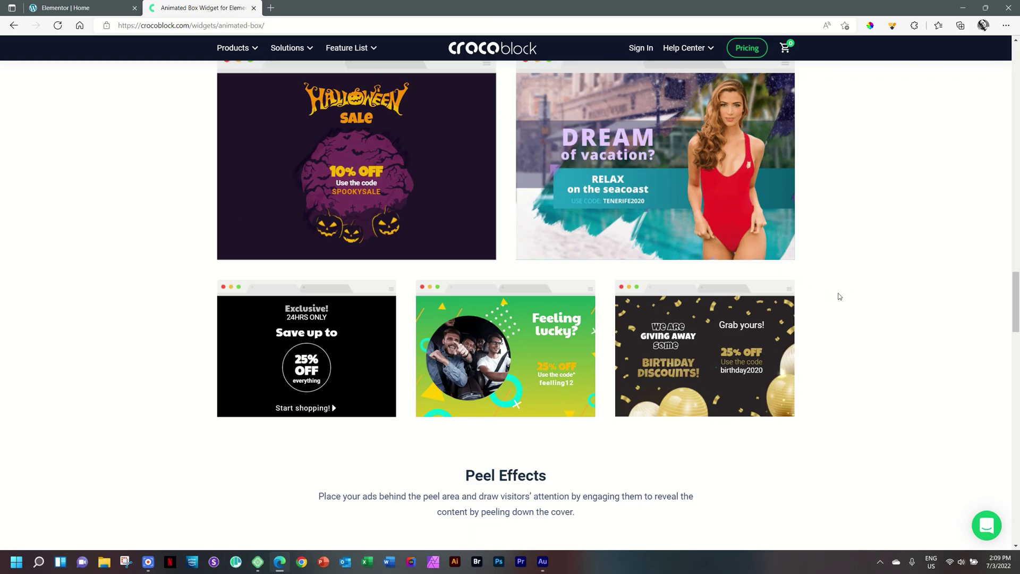
scroll(838, 295, "down", 8)
scroll(838, 295, "up", 2)
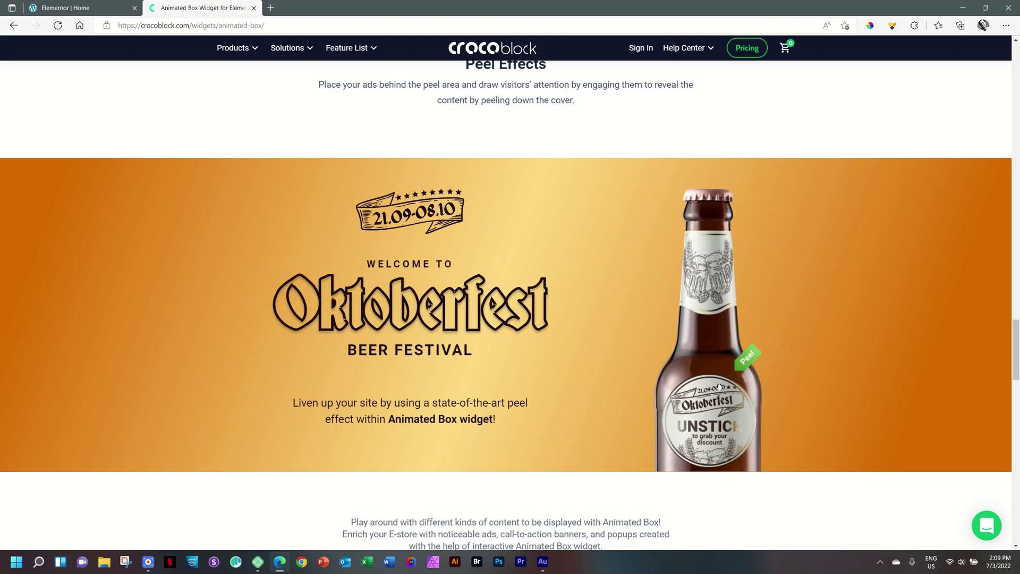
Peel the perfume bottle label in the Peel Effects demo
mouse_move(712, 394)
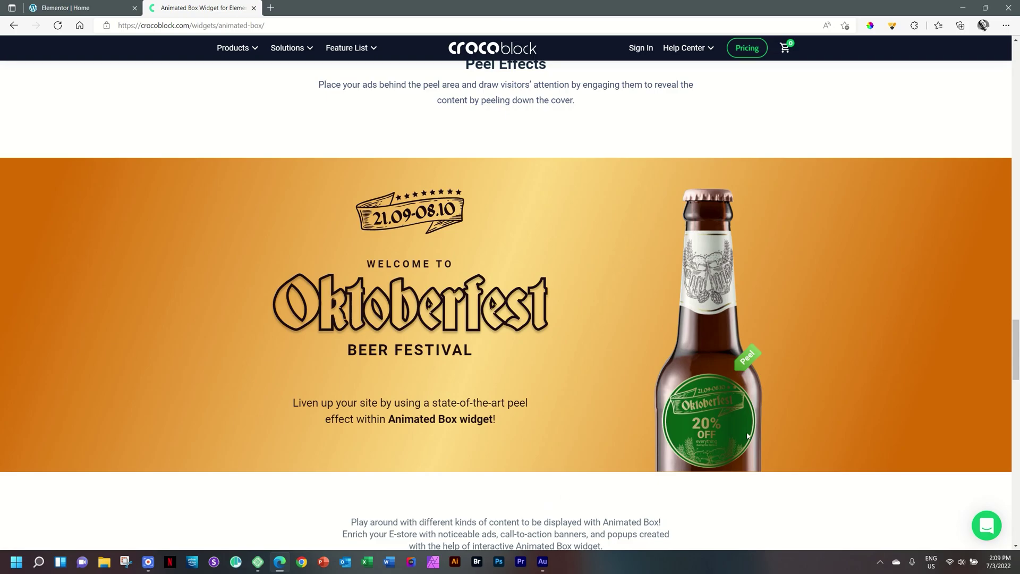
scroll(804, 428, "down", 7)
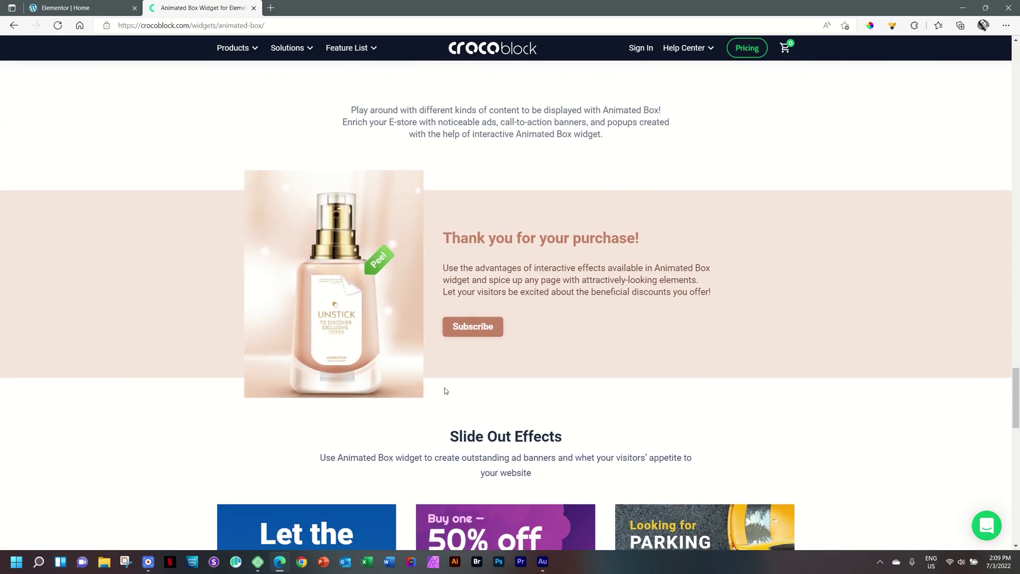
mouse_move(340, 291)
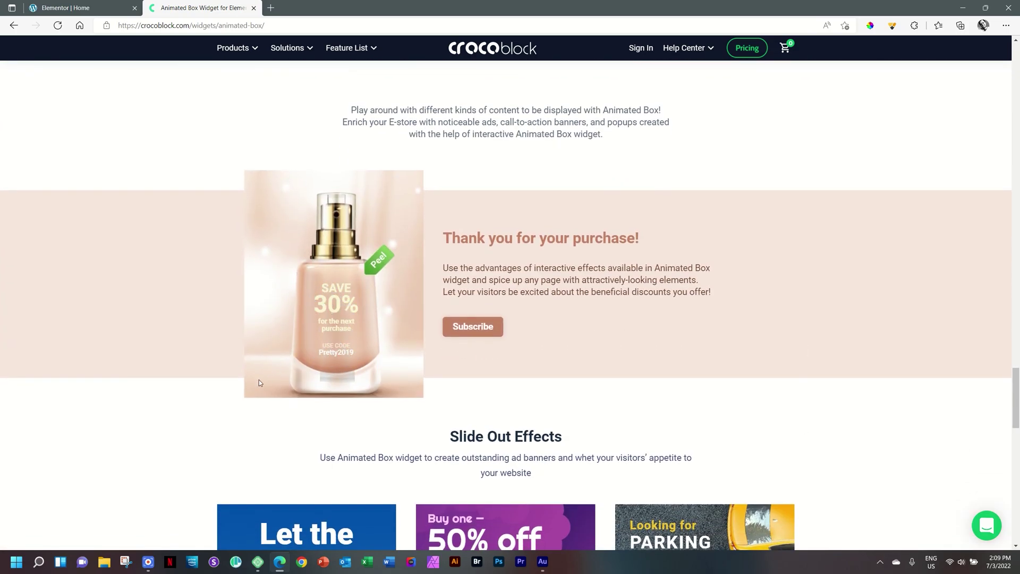
scroll(878, 331, "down", 7)
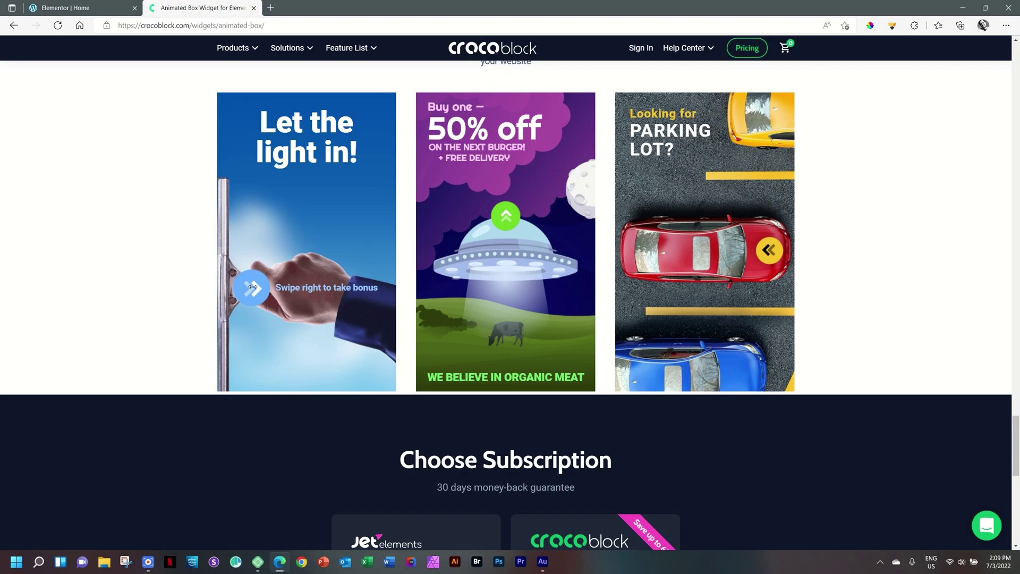
Open the window-cleaning, burger and parking Slide Out banners to reveal their offers
left_click_drag(252, 287, 393, 287)
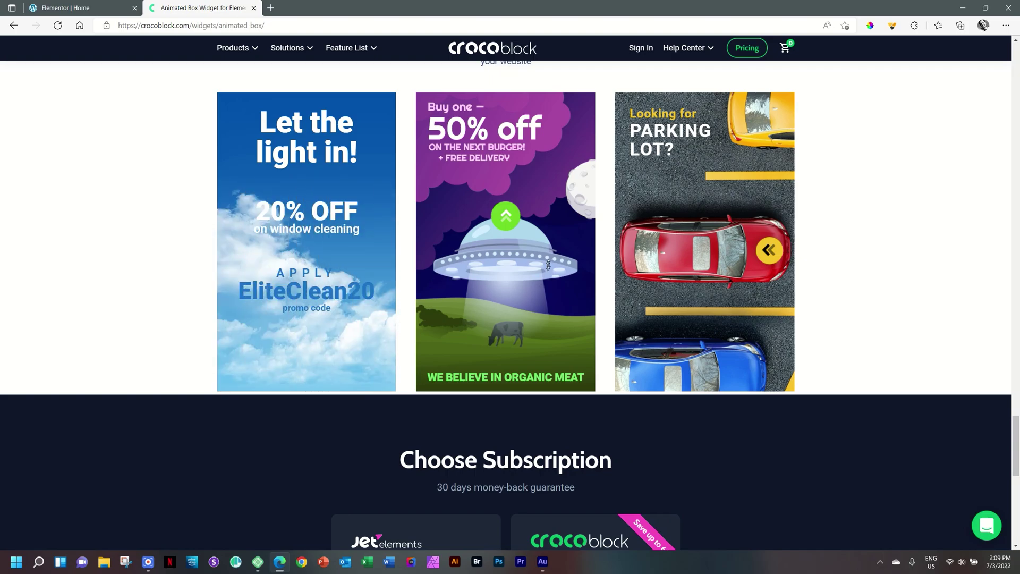
left_click_drag(513, 222, 509, 88)
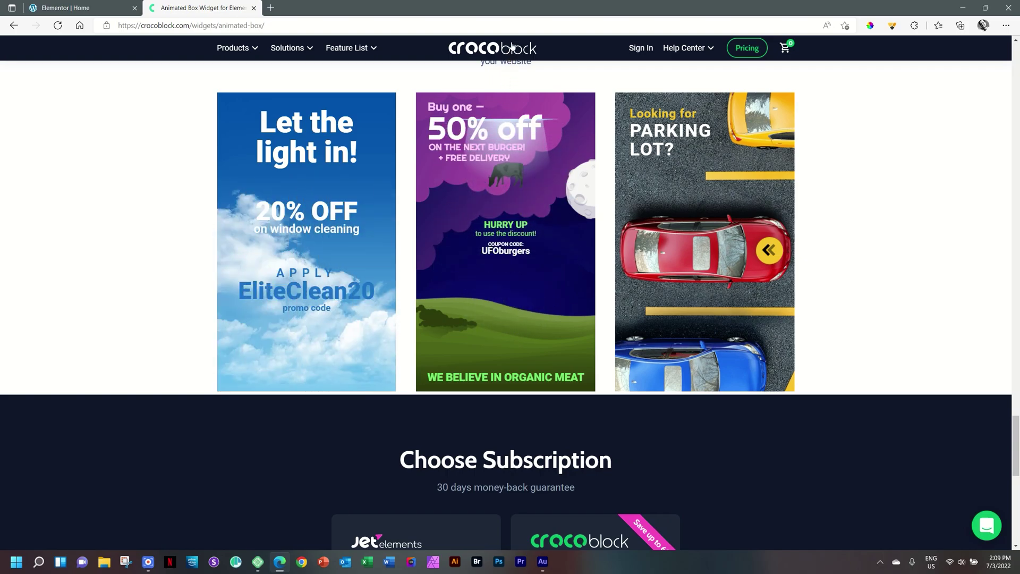
left_click(770, 250)
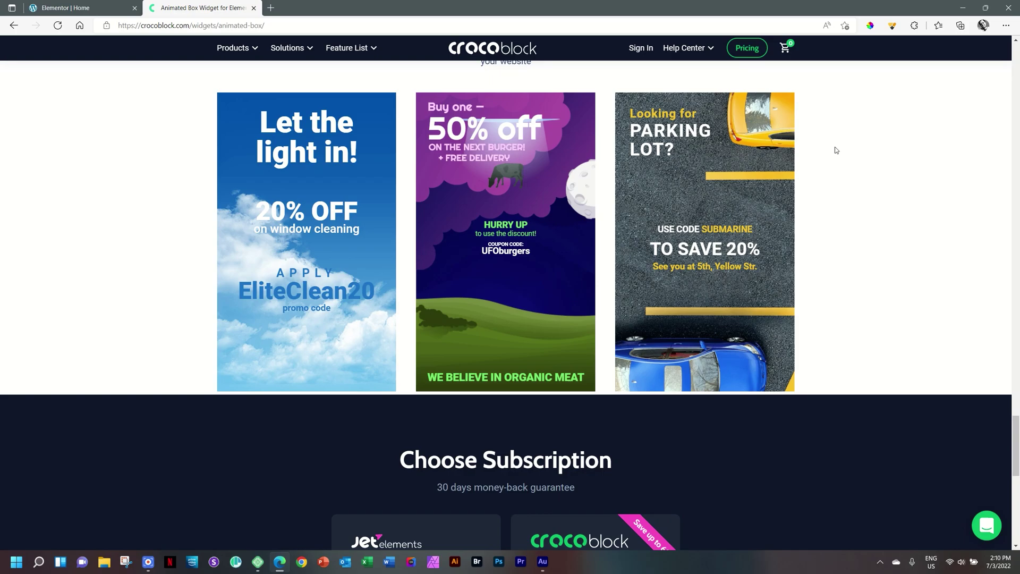
left_click(117, 6)
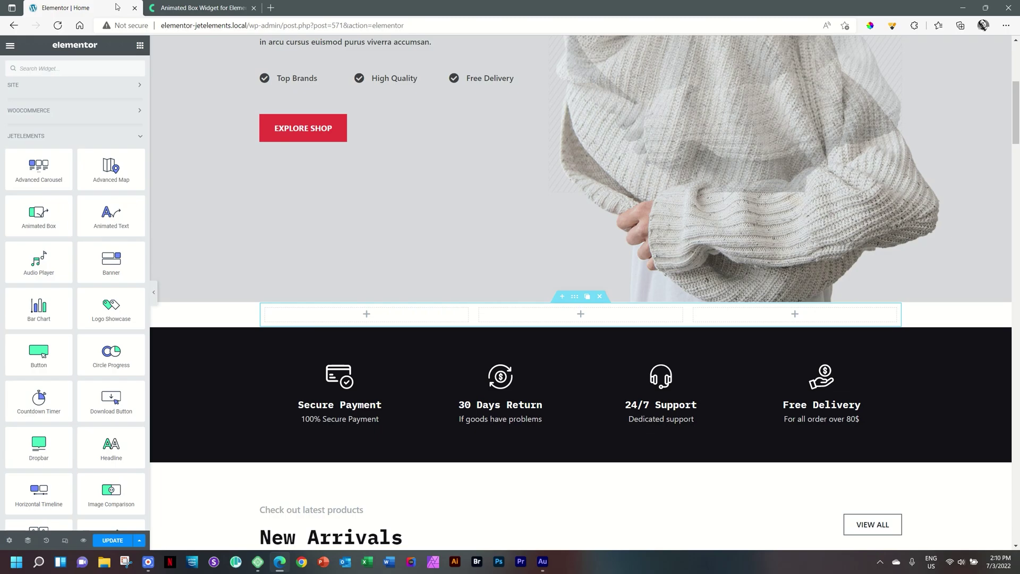
Drop an Animated Box into the first empty column, trying Template before leaving front content on Default
left_click_drag(39, 215, 371, 316)
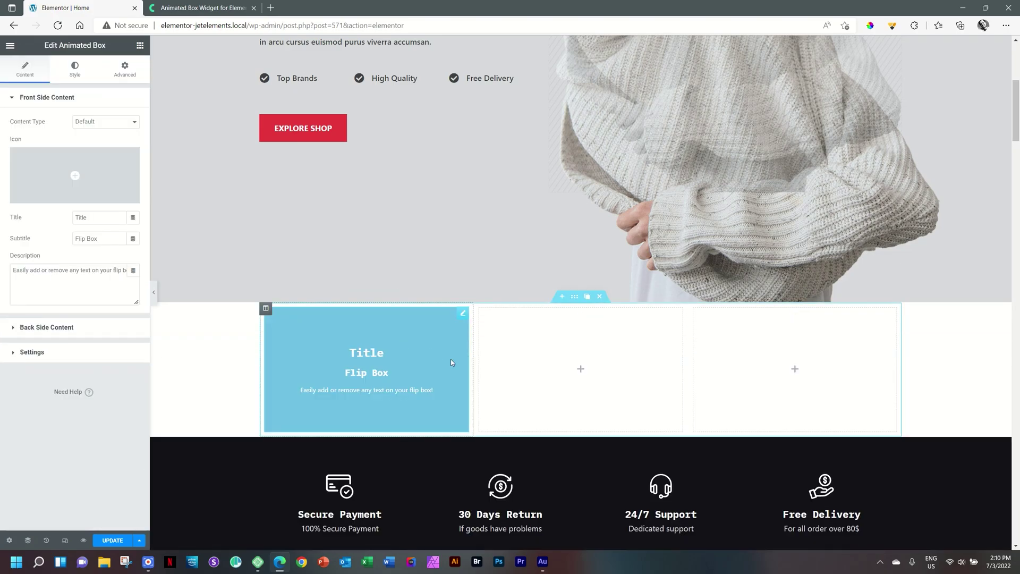
scroll(429, 387, "down", 2)
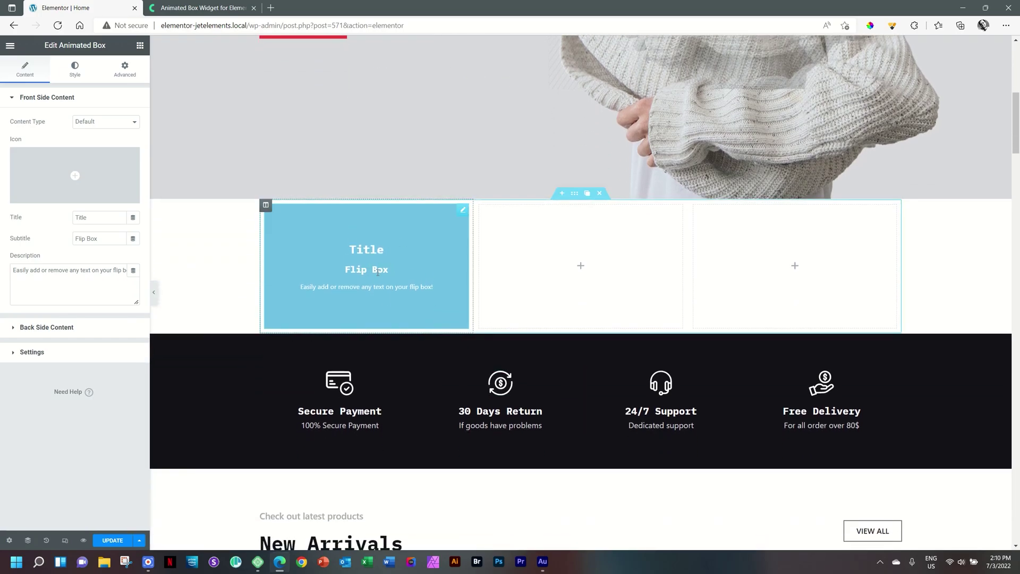
left_click(104, 124)
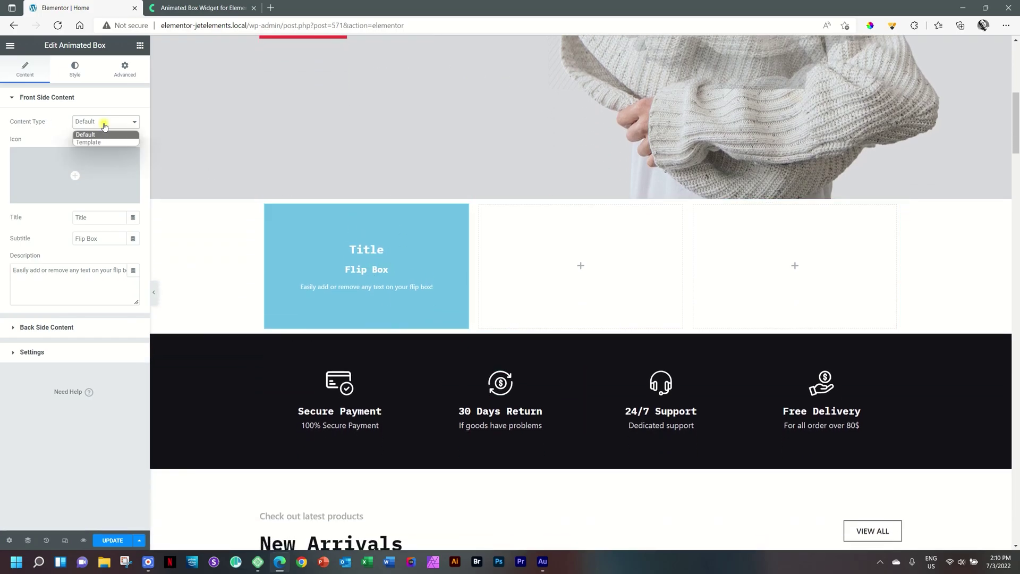
left_click(90, 143)
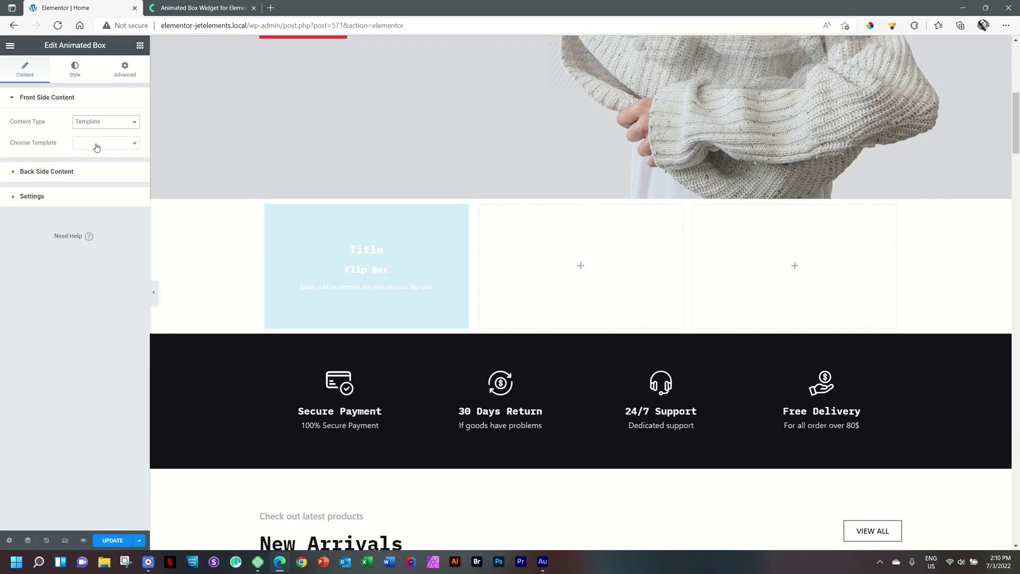
left_click(135, 147)
left_click(133, 149)
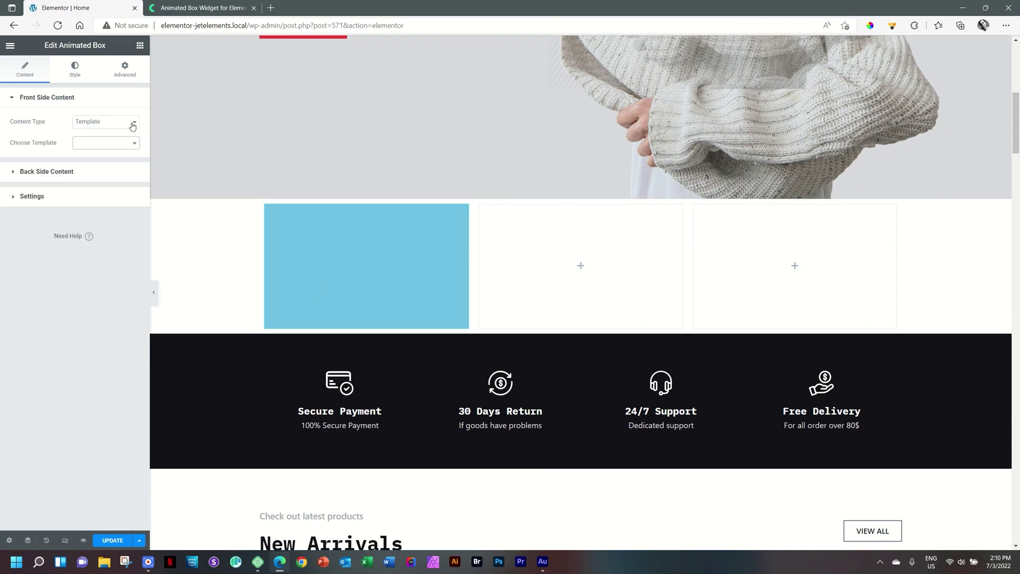
left_click(133, 125)
left_click(113, 135)
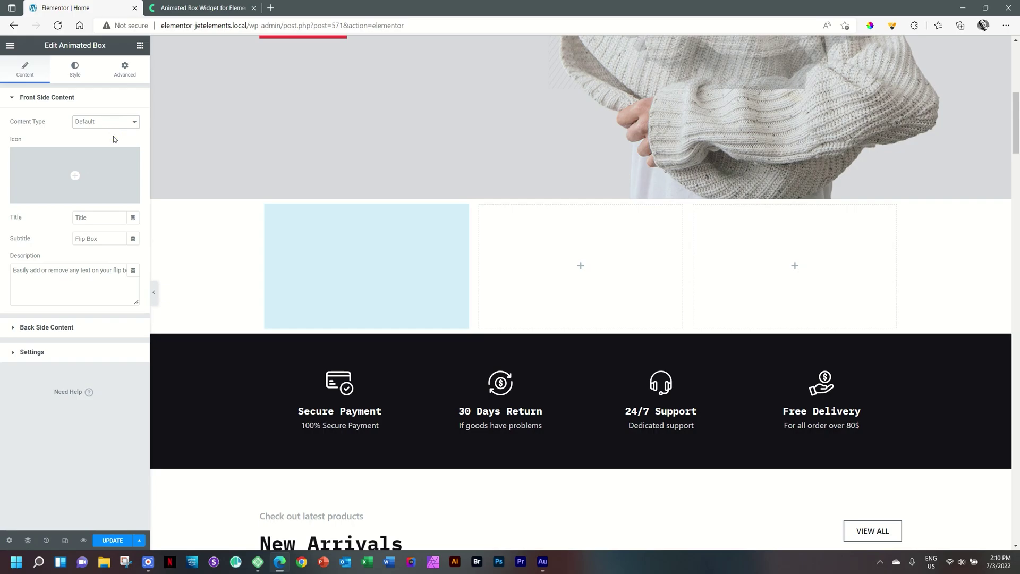
Give the card front a Bell icon
left_click(89, 175)
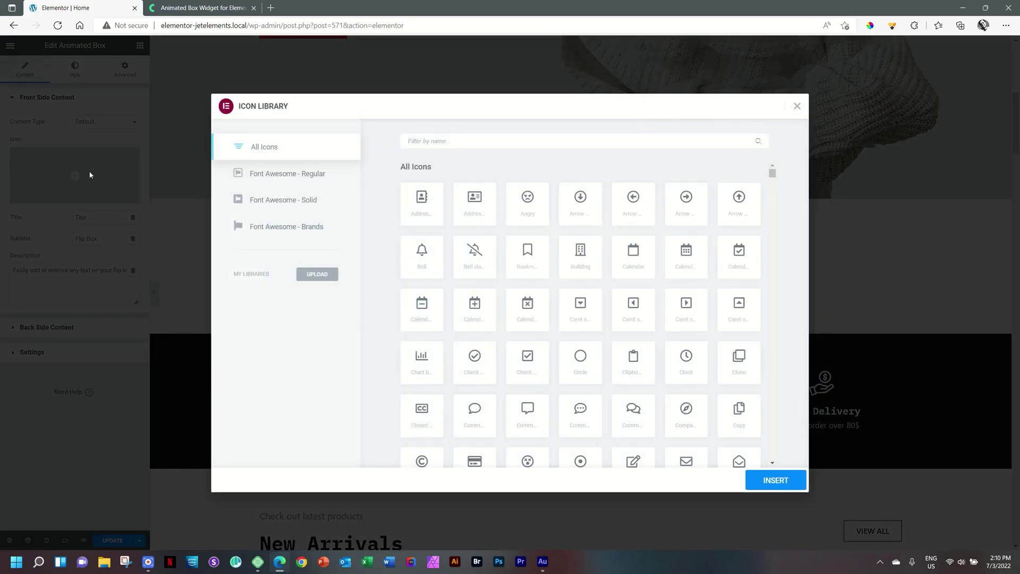
left_click(410, 257)
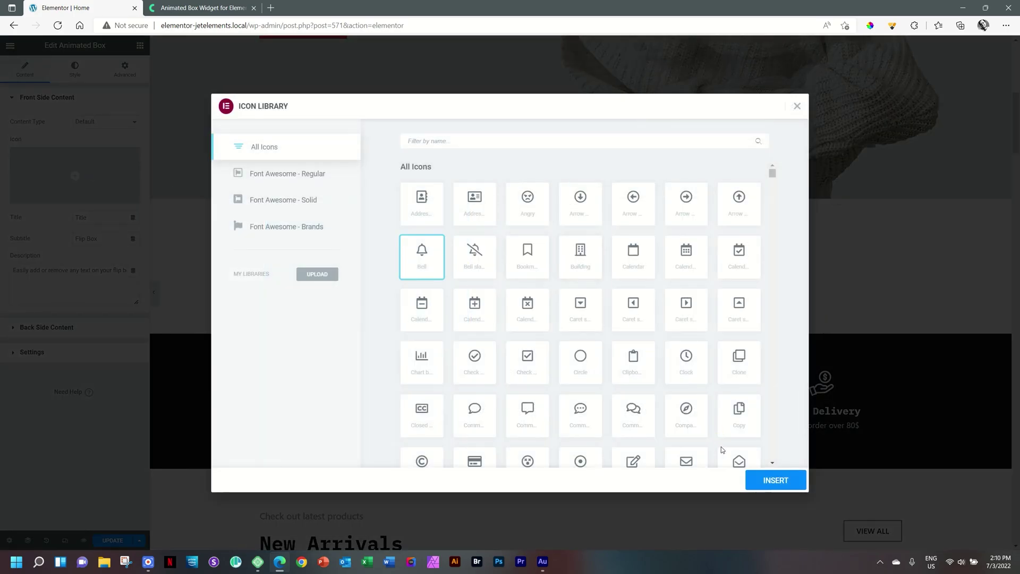
left_click(771, 476)
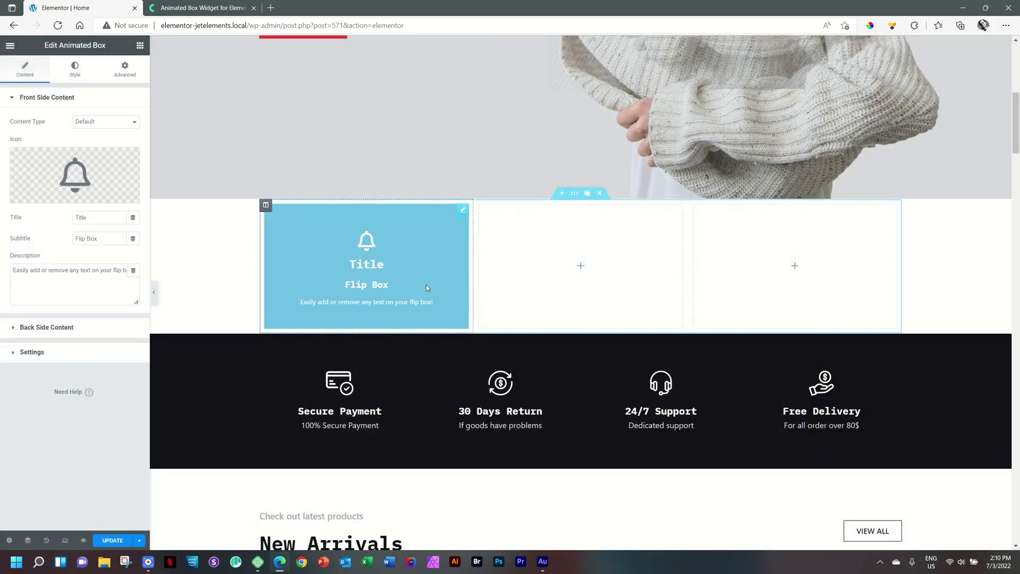
Set the front title to 'My Own Title' and the subtitle to 'A New You'
double_click(81, 217)
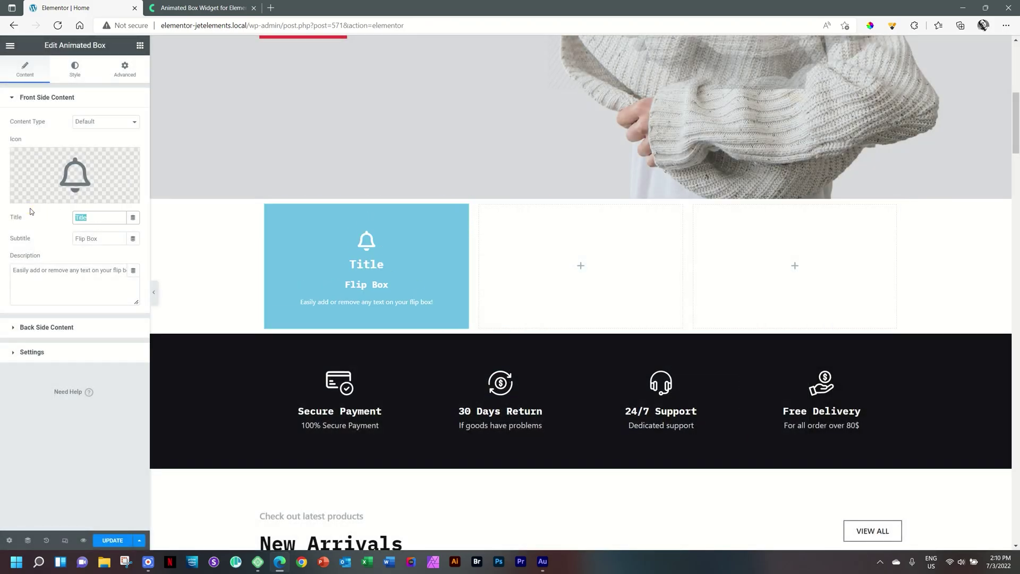
type("my Own T")
key("ctrl+a")
key("BackSpace")
type("My Own")
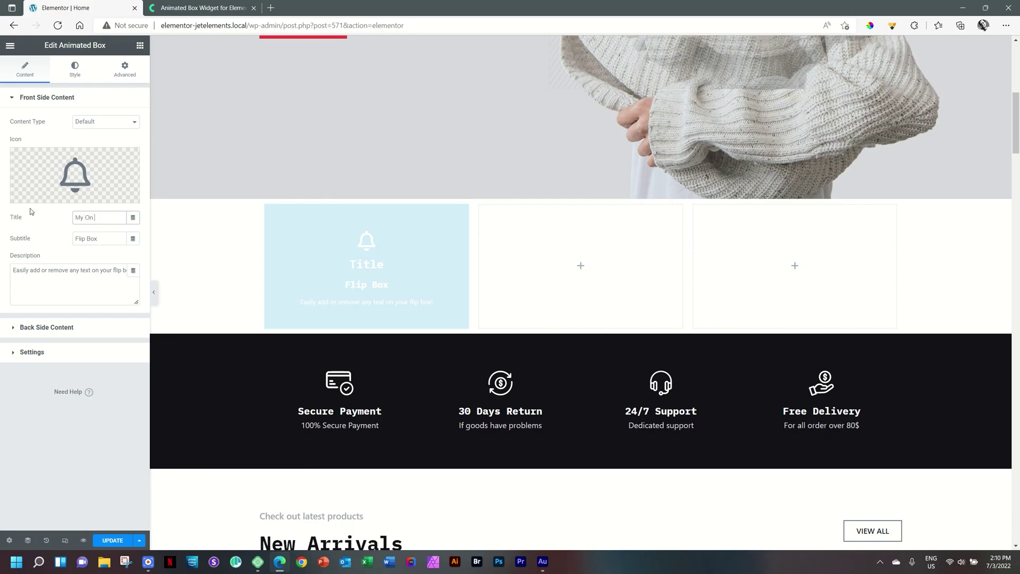
key("BackSpace")
type("wn Title")
key("Tab")
type("A")
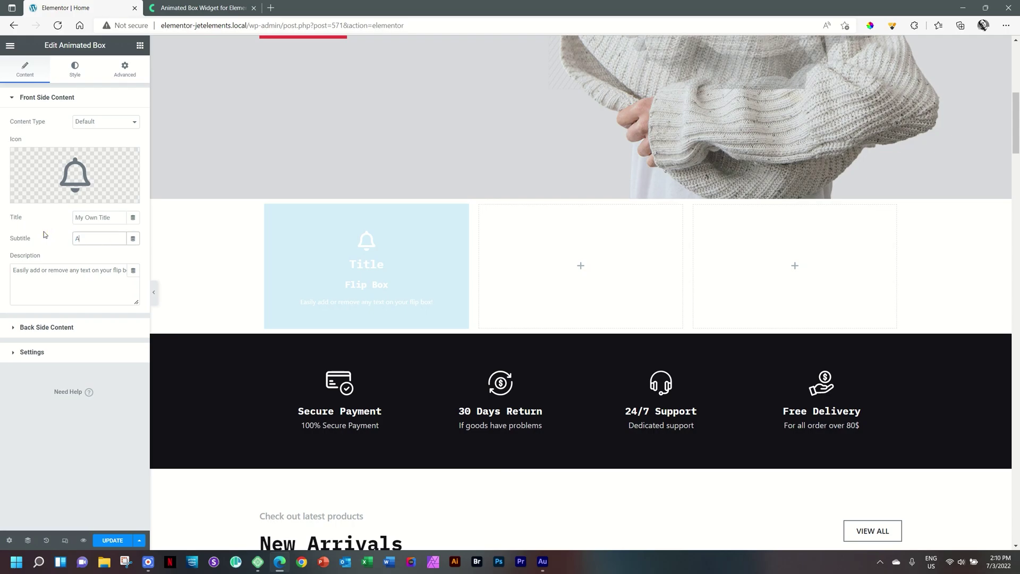
type(" New You")
left_click(59, 270)
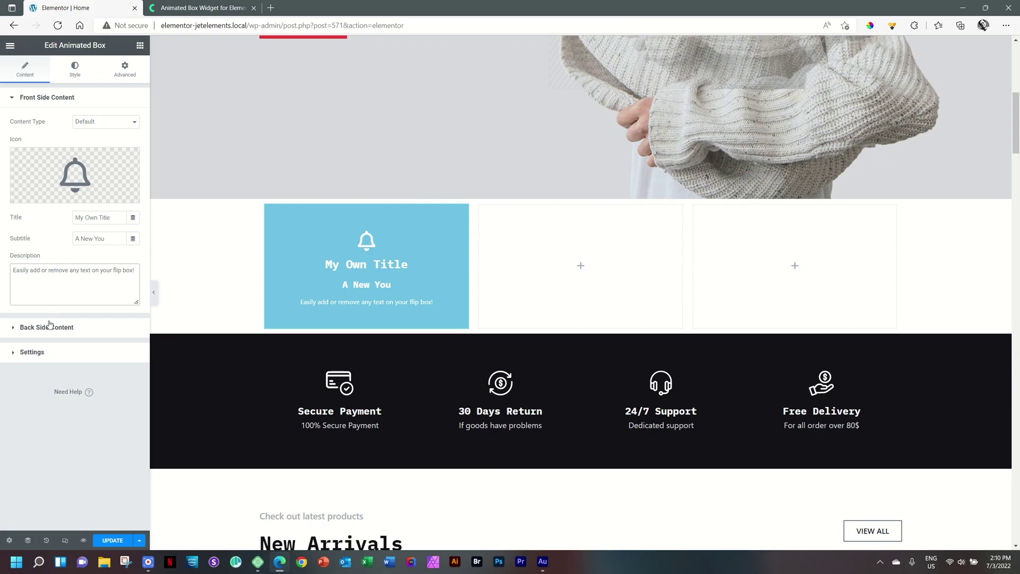
left_click(48, 326)
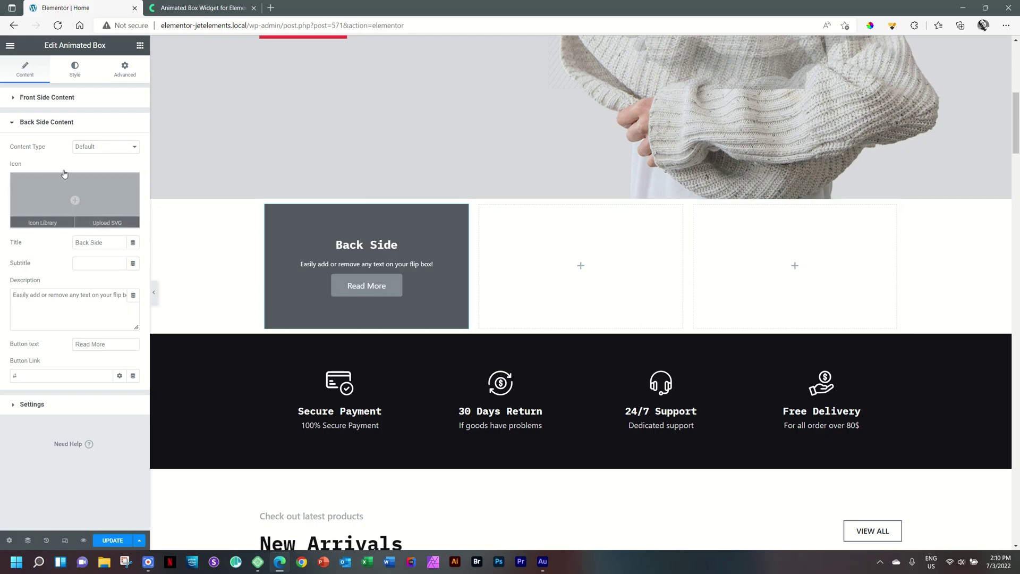
Set the back title to 'Get Your Discount' and subtitle to 'Valid until August 2022'
left_click(95, 147)
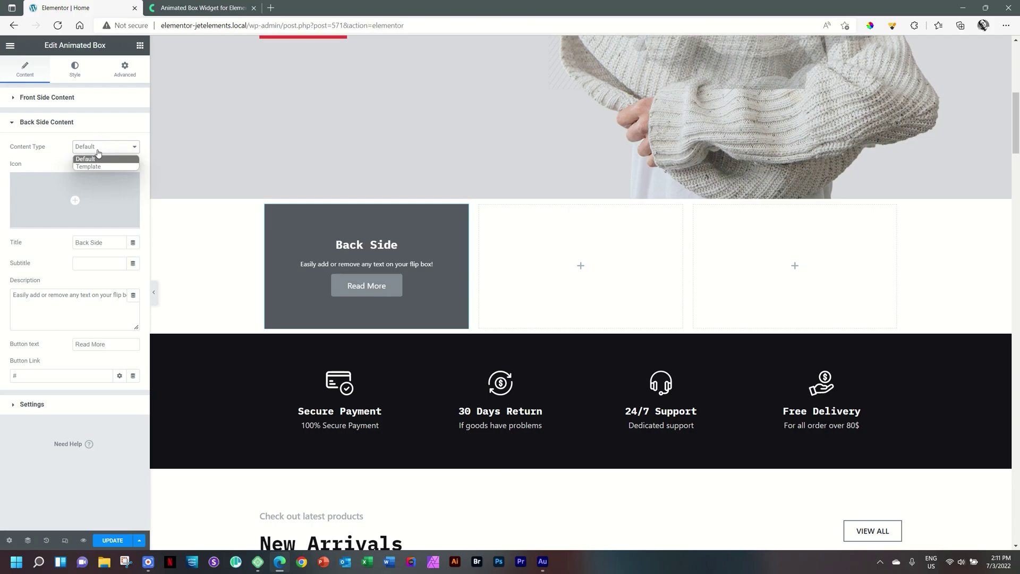
left_click(97, 158)
mouse_move(77, 198)
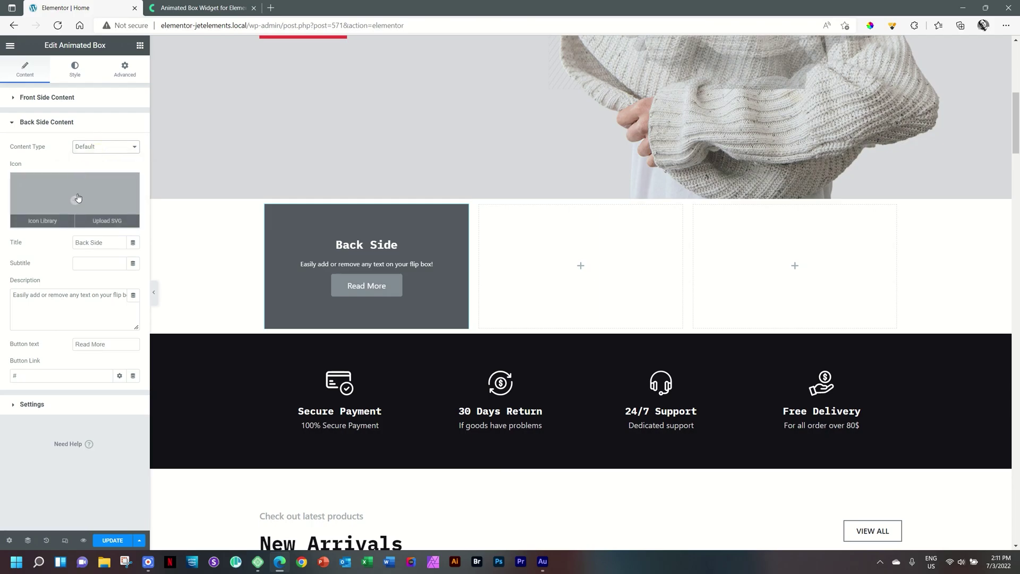
left_click_drag(104, 242, 43, 244)
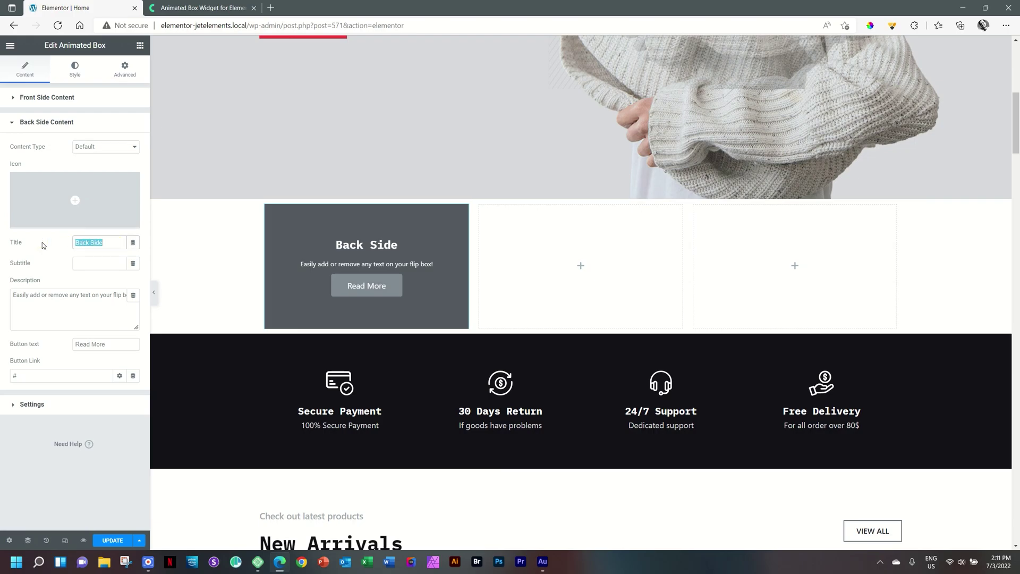
type("Get Your Discount")
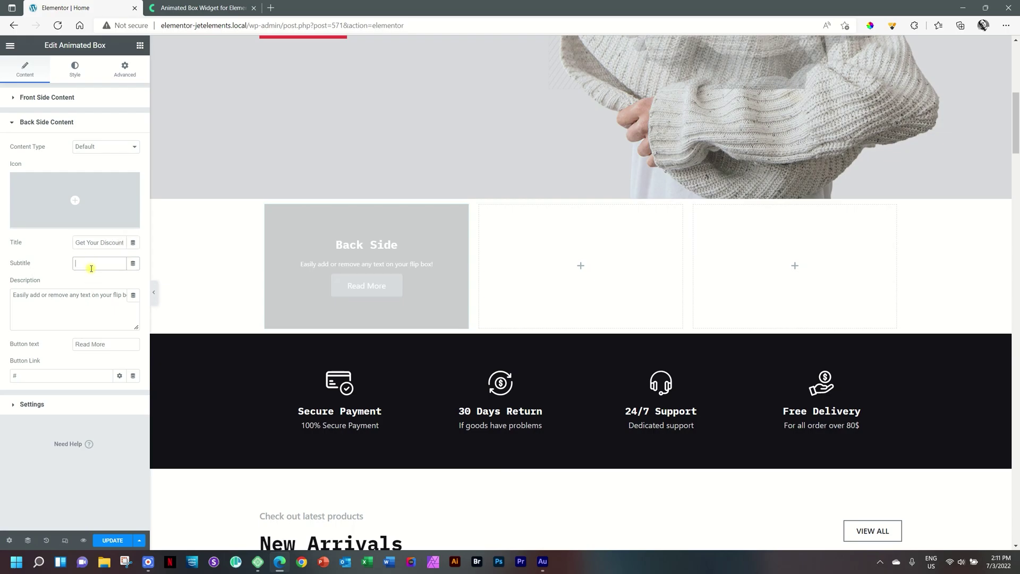
type("Valid until August 2022")
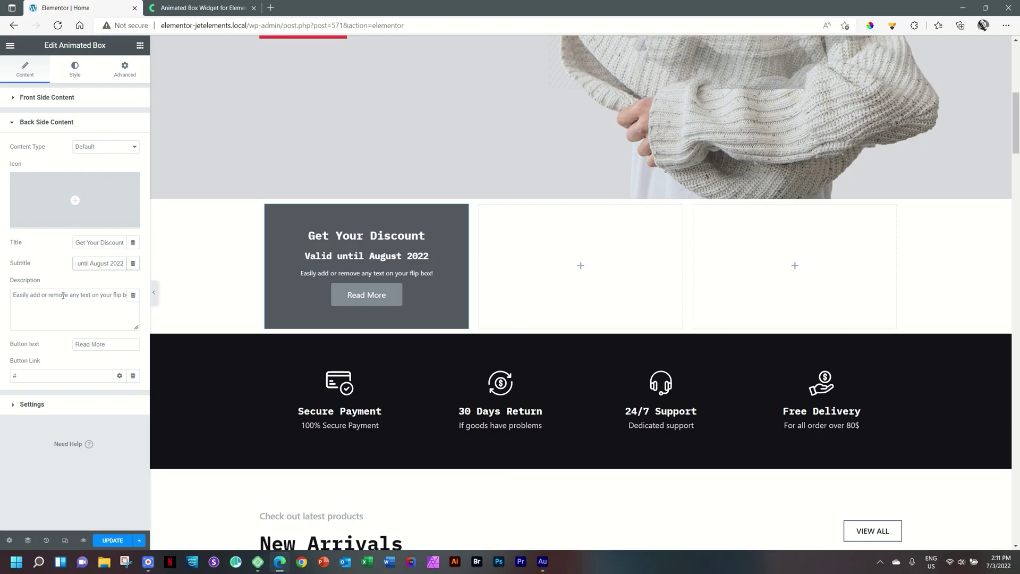
Change the back side button label to 'Grab It Now'
left_click_drag(107, 344, 47, 347)
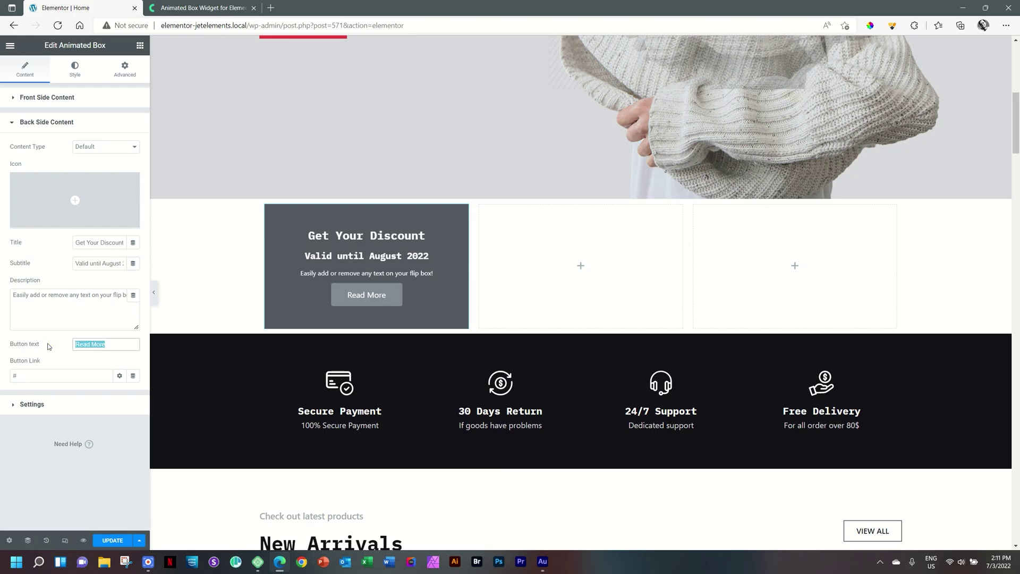
type("Grab It Now")
left_click(32, 373)
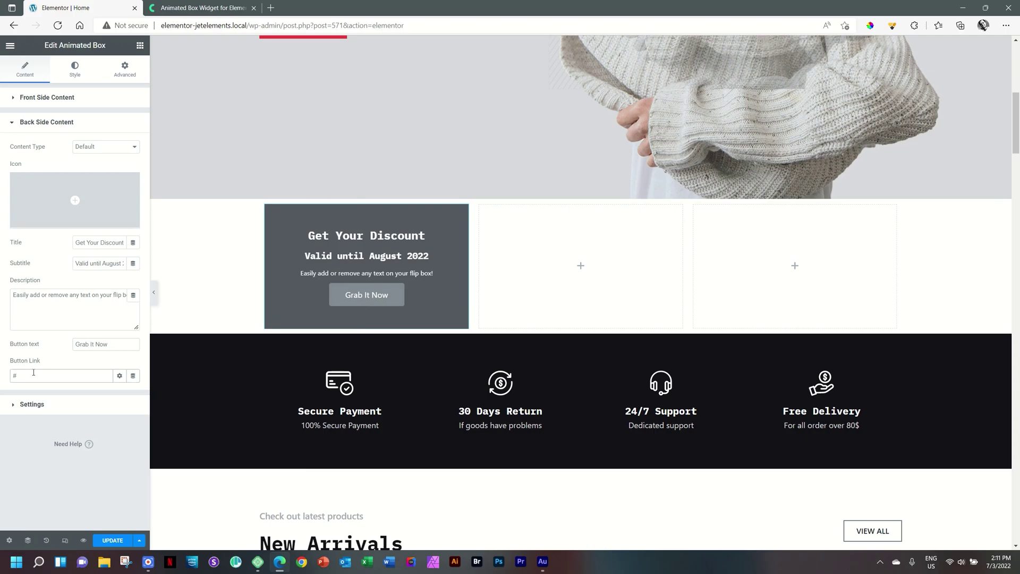
left_click(53, 124)
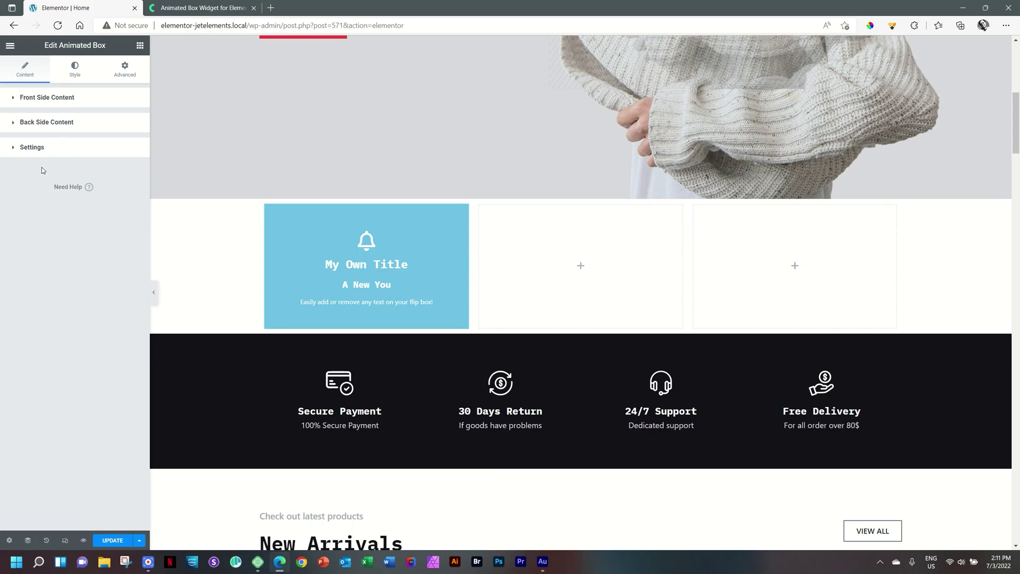
Set the card height to 292 px and preview it at tablet, mobile and desktop sizes
left_click(52, 146)
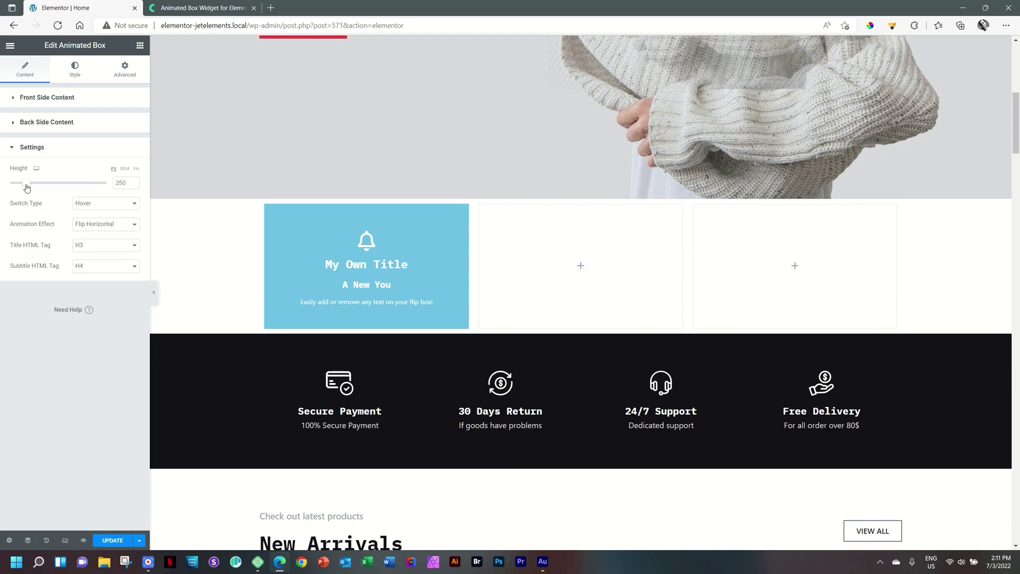
mouse_move(27, 187)
left_mouse_down()
mouse_move(47, 187)
mouse_move(32, 188)
left_mouse_up()
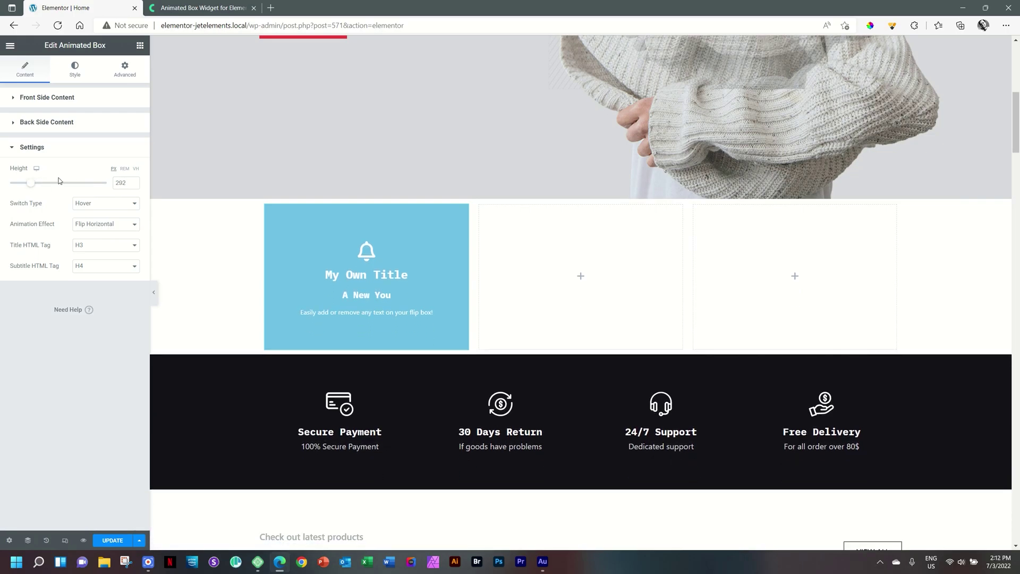
mouse_move(37, 169)
left_click(36, 180)
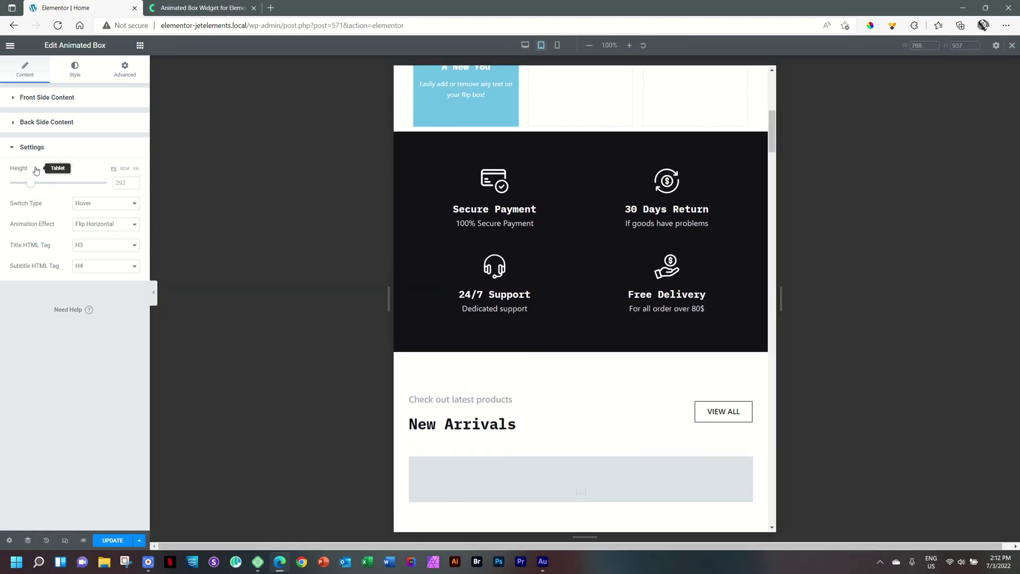
left_click(36, 185)
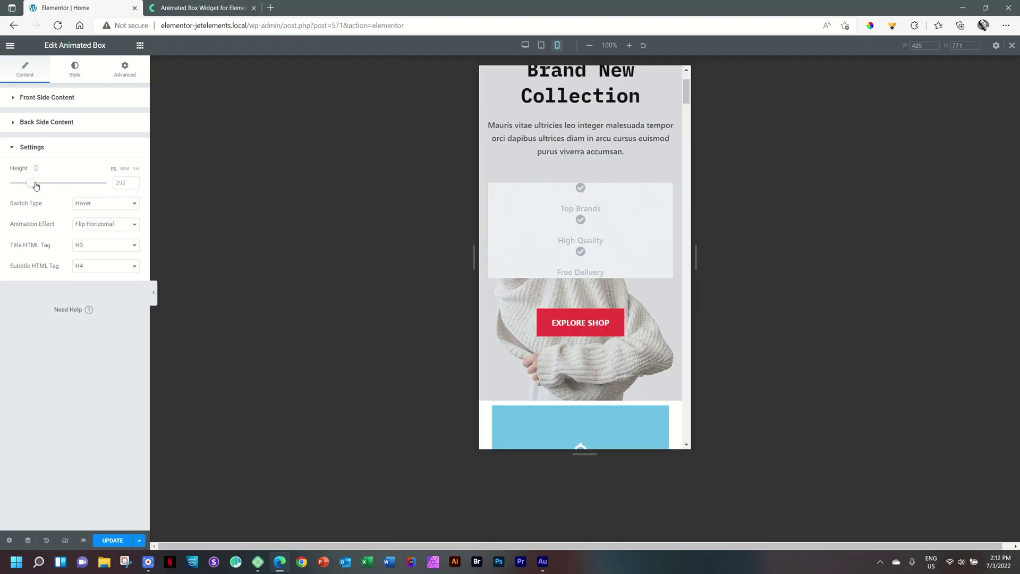
scroll(571, 242, "down", 5)
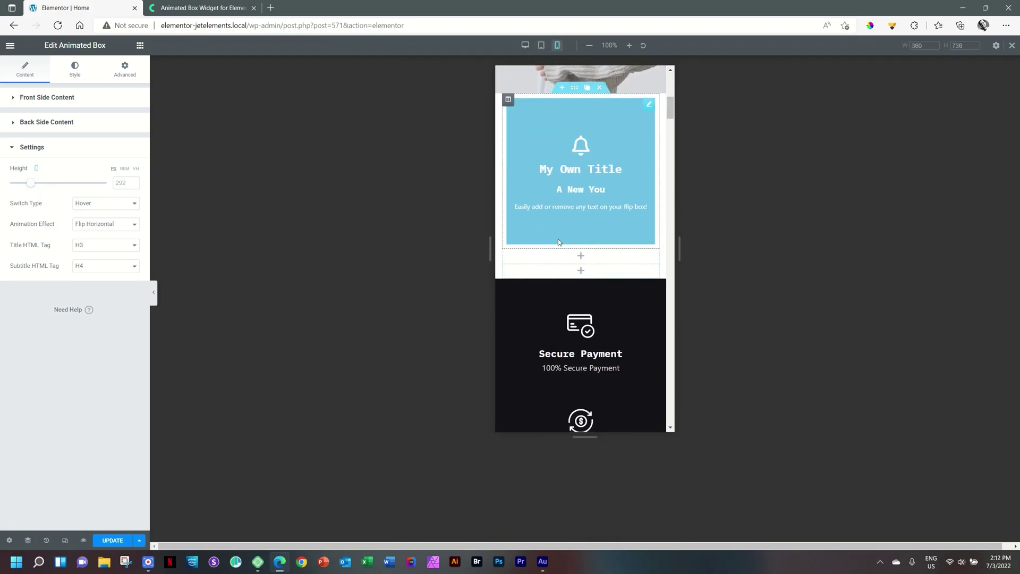
mouse_move(40, 172)
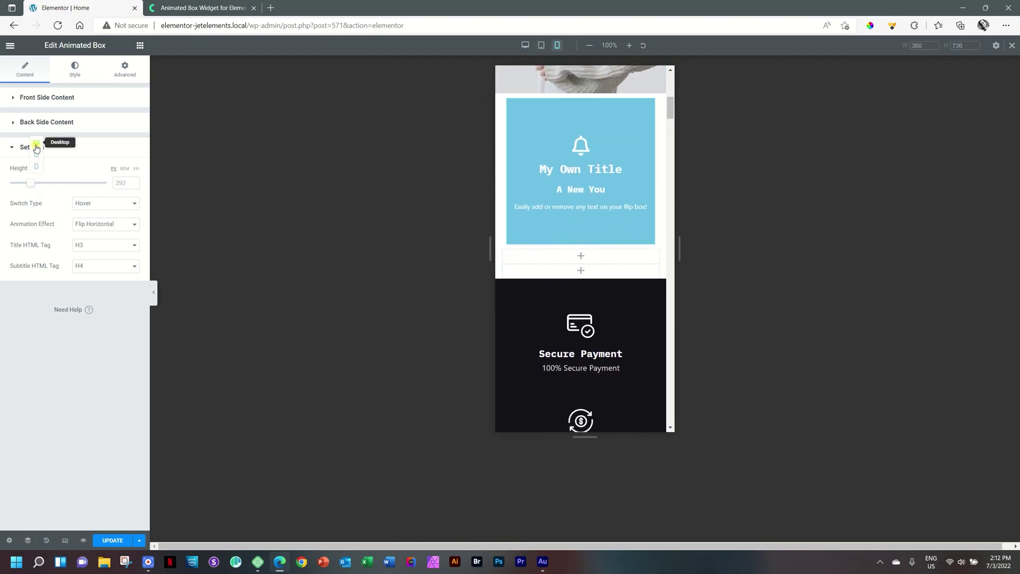
left_click(36, 143)
left_click(96, 205)
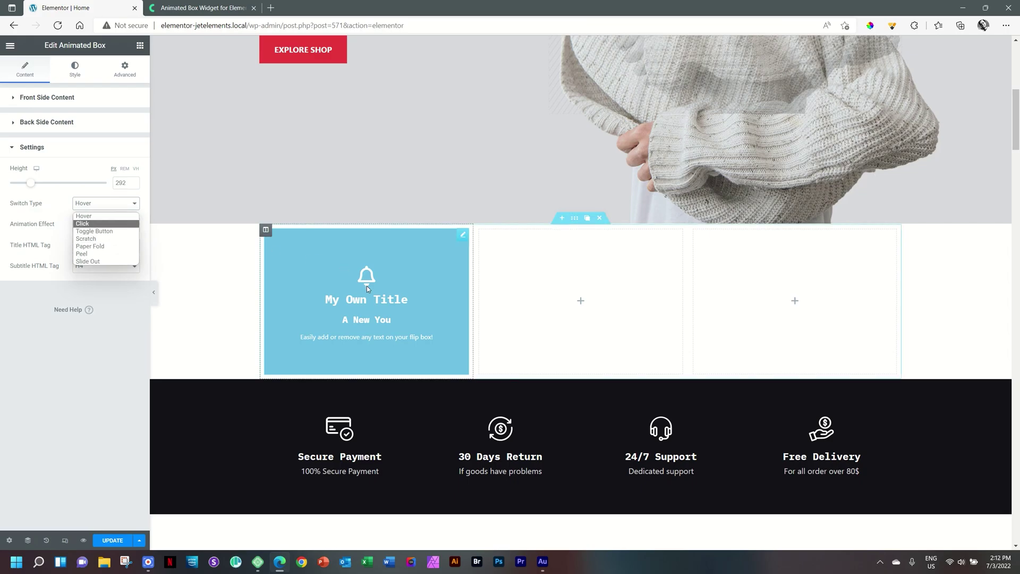
Test the Click and Toggle switch types by flipping the card in the preview
left_click(88, 217)
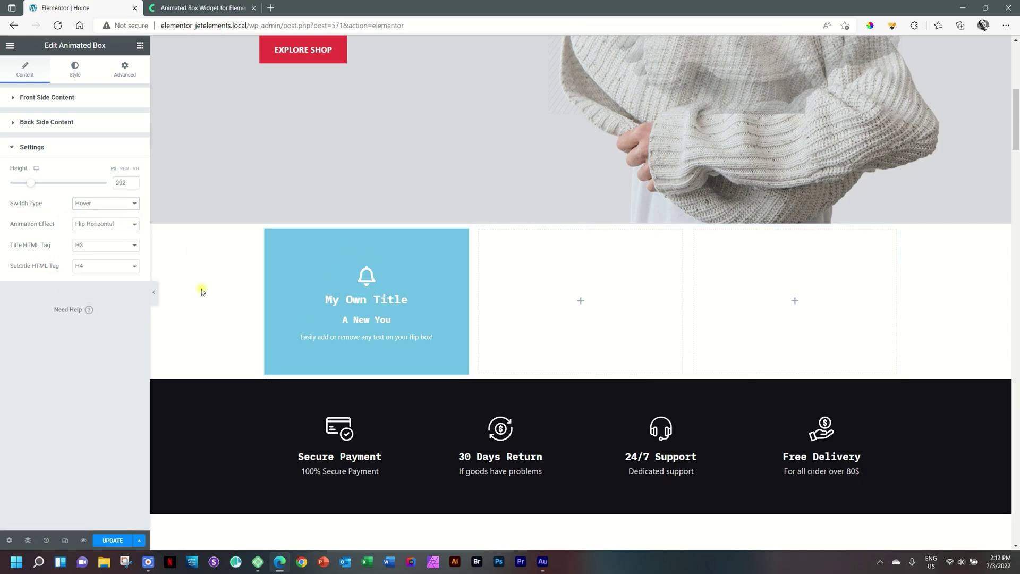
left_click(101, 207)
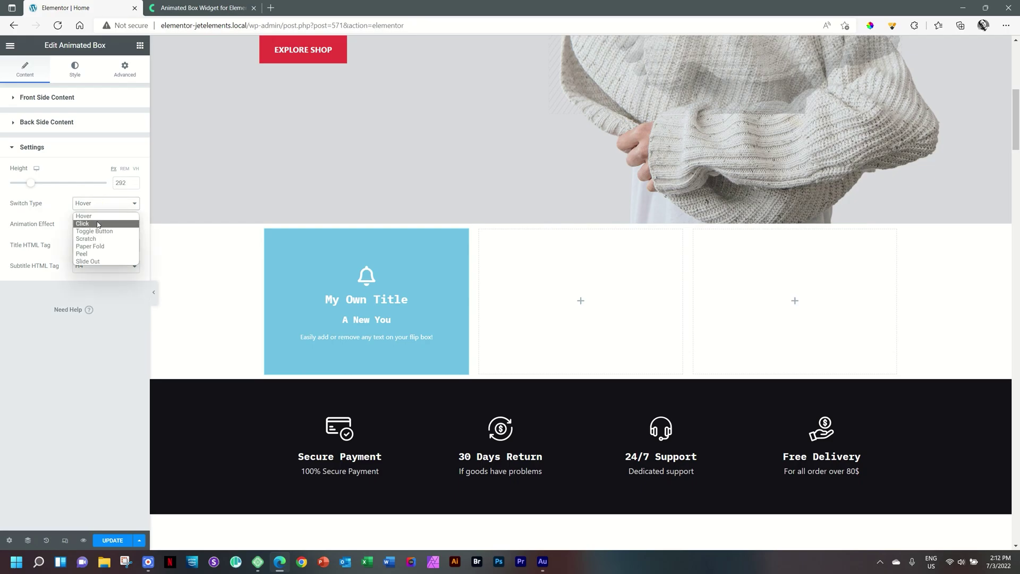
left_click(82, 223)
left_click(312, 275)
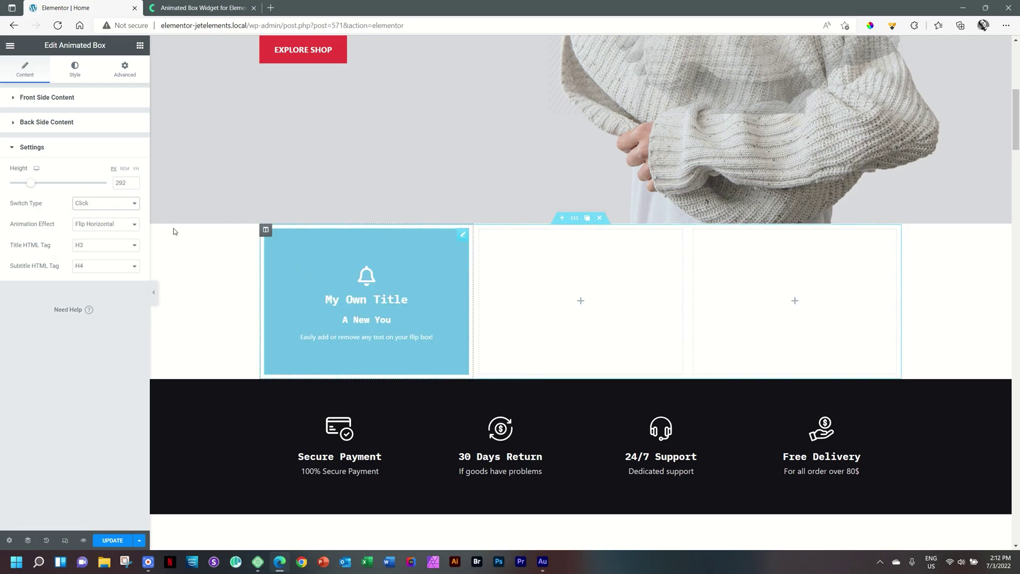
left_click(114, 206)
left_click(103, 232)
left_click(455, 243)
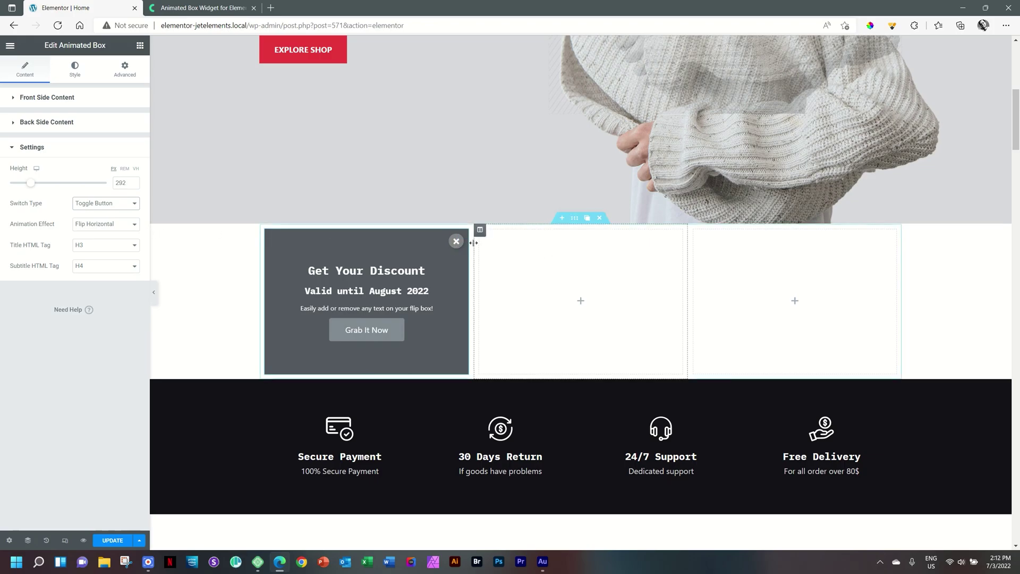
Try the Scratch switch type and scratch the card to test it
left_click(118, 225)
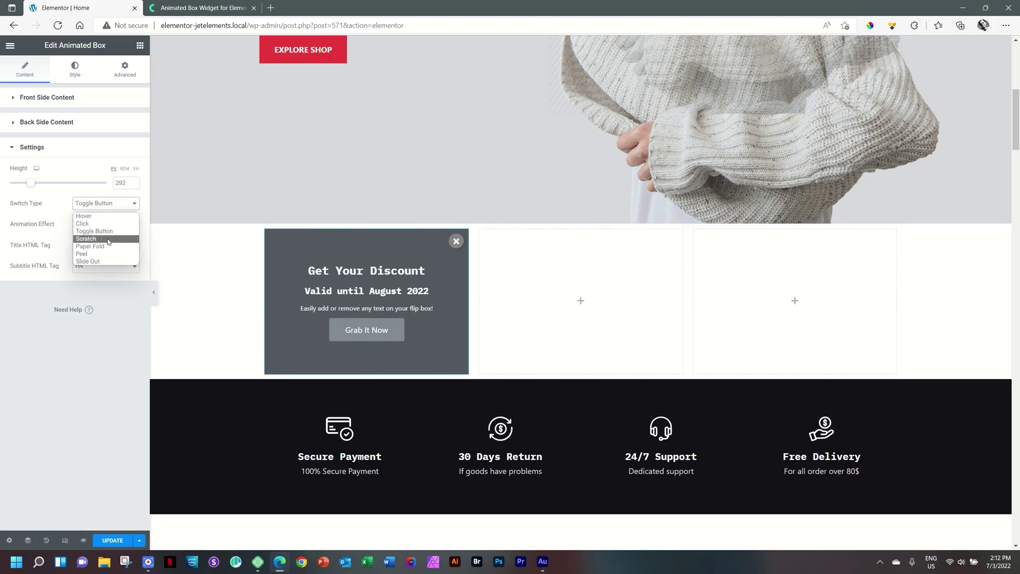
left_click(109, 228)
left_click(111, 204)
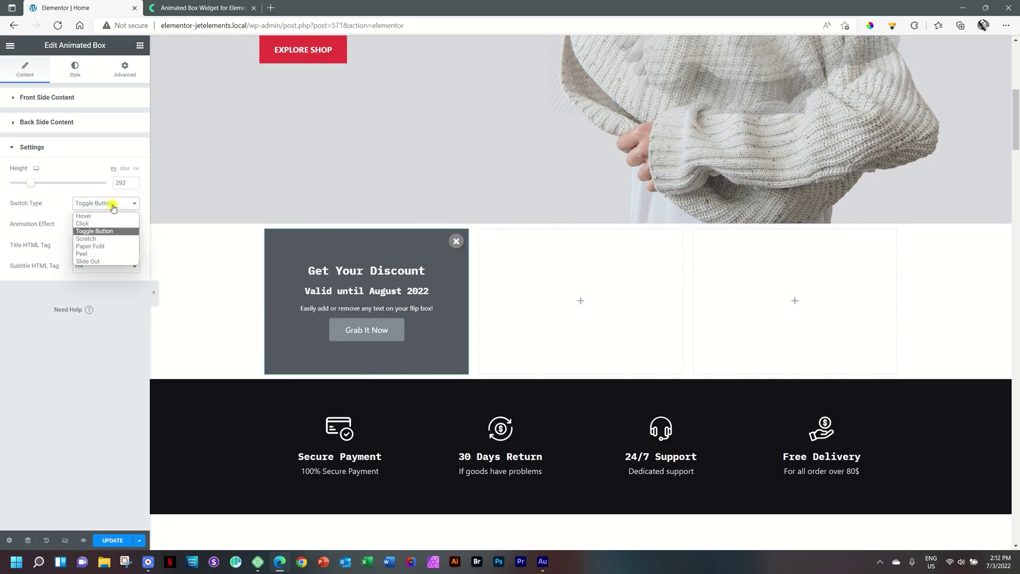
left_click(103, 239)
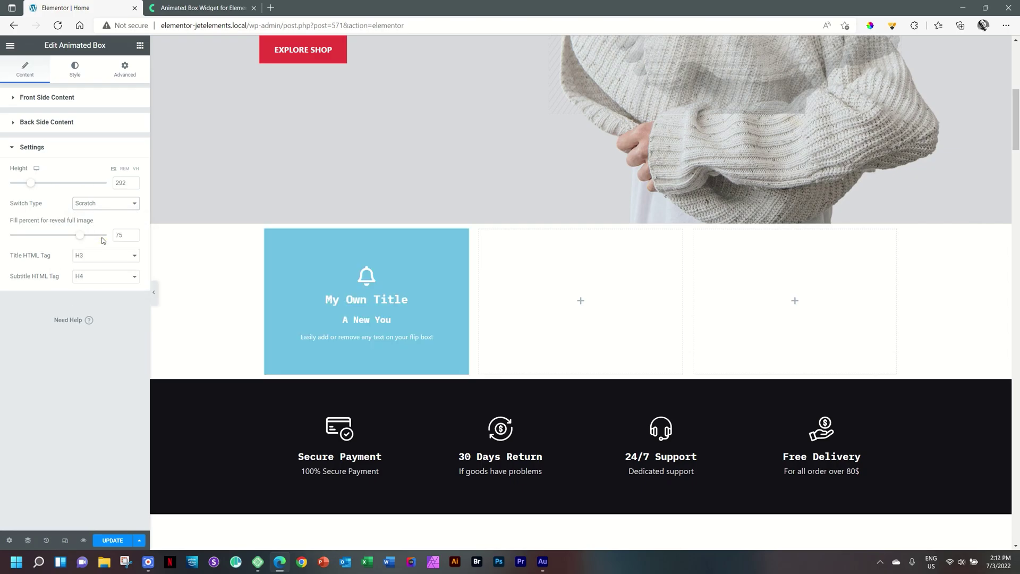
mouse_move(399, 234)
left_mouse_down()
mouse_move(372, 274)
mouse_move(384, 242)
left_mouse_up()
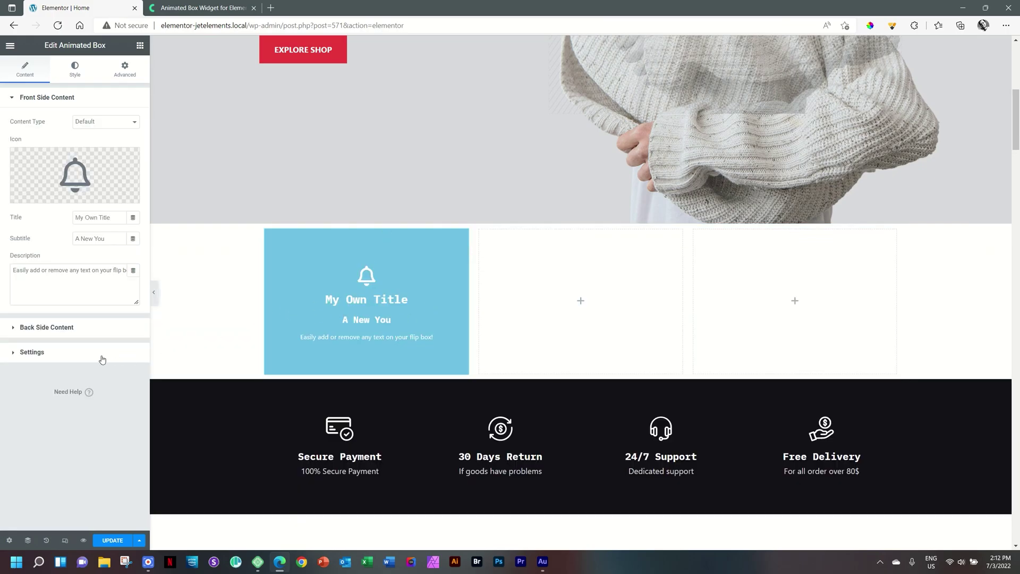
Choose the Paper Fold reveal effect and update the page
left_click(94, 357)
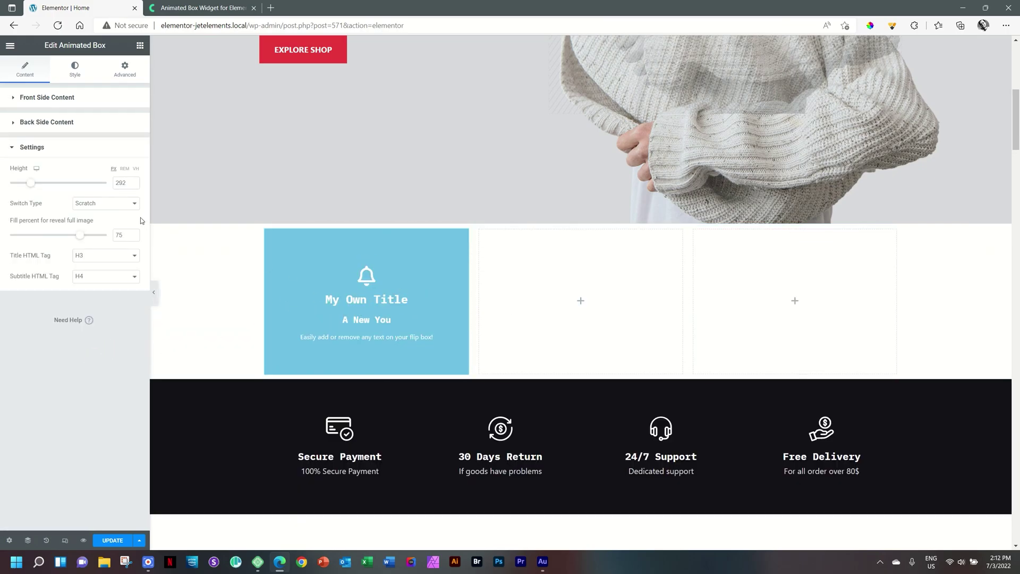
left_click(127, 203)
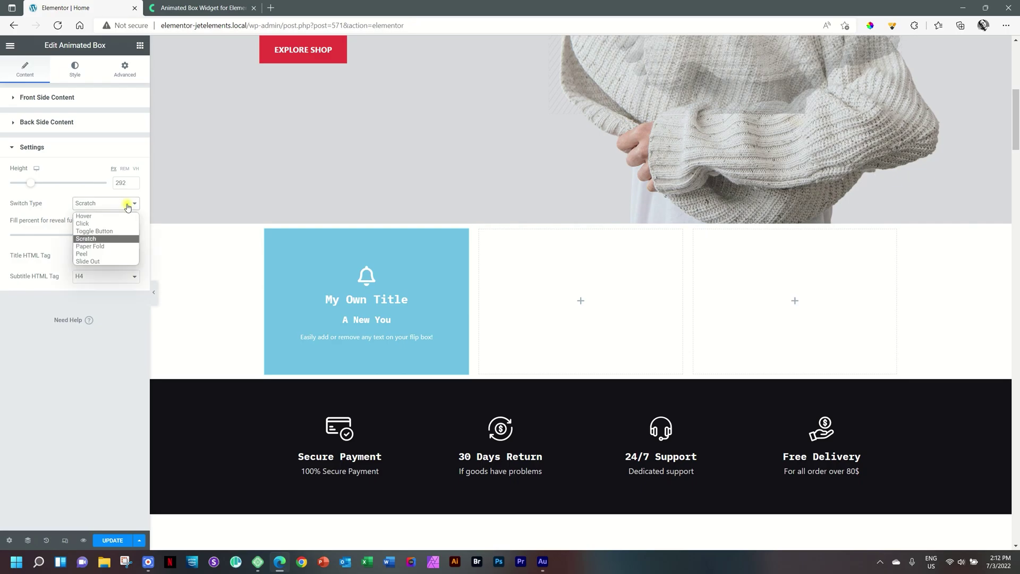
left_click(100, 248)
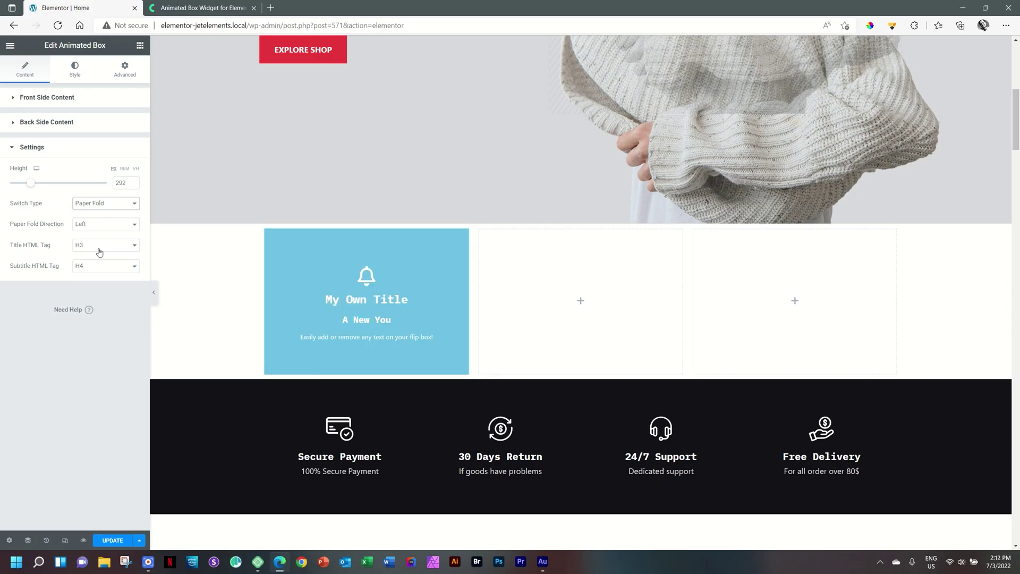
left_click(101, 540)
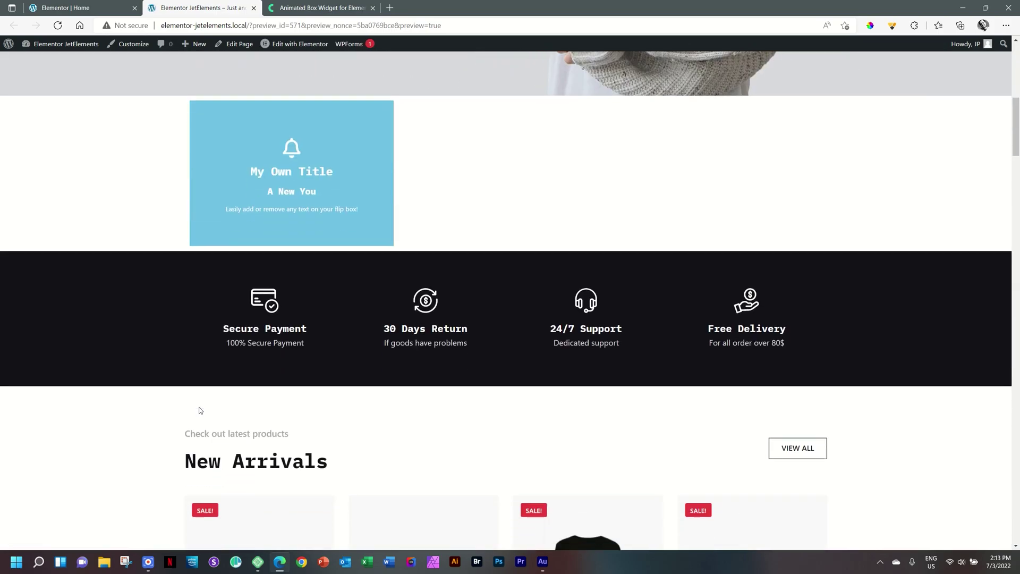
scroll(199, 410, "up", 1)
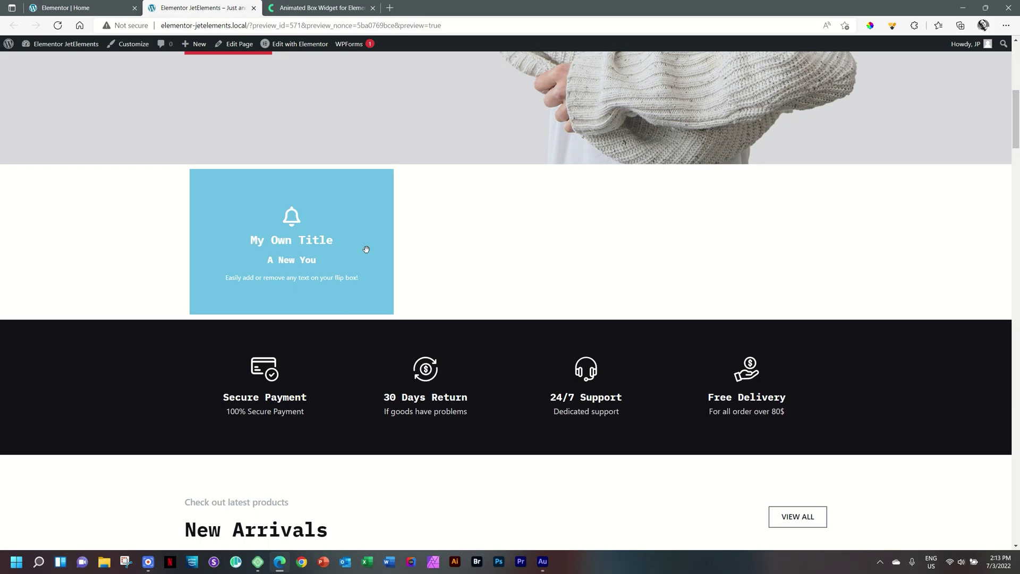
left_click(107, 8)
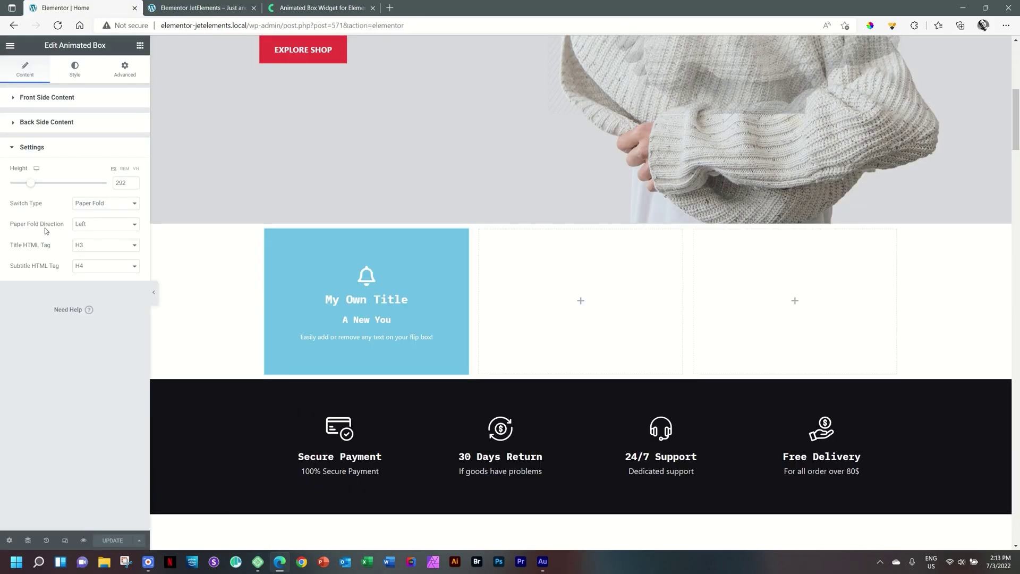
left_click(96, 226)
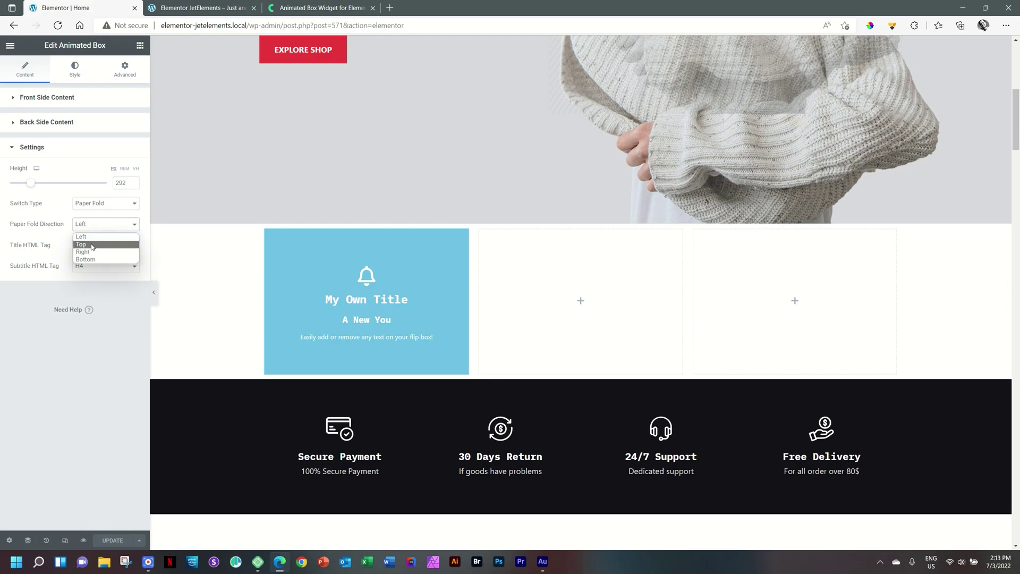
left_click(94, 236)
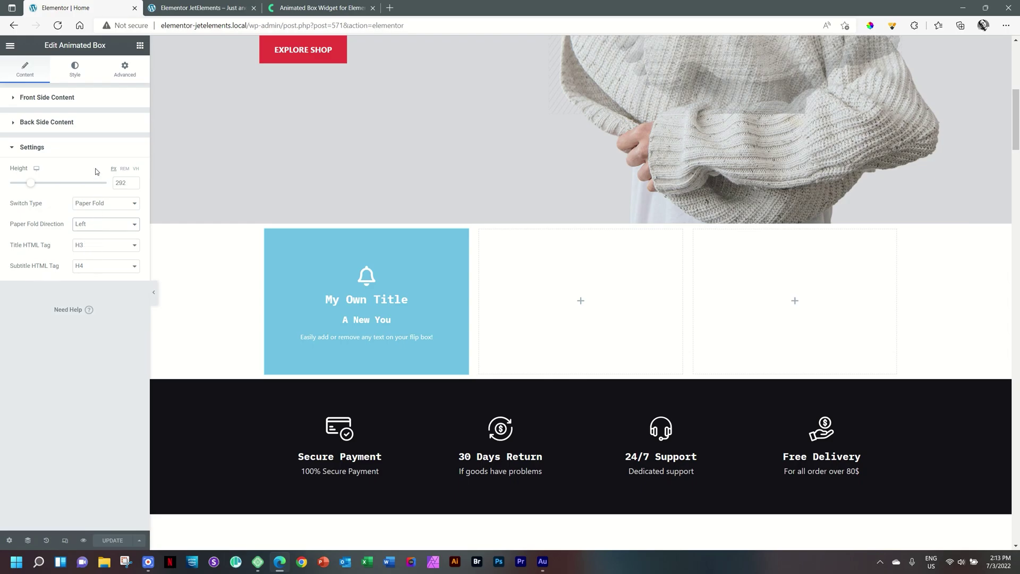
left_click(84, 147)
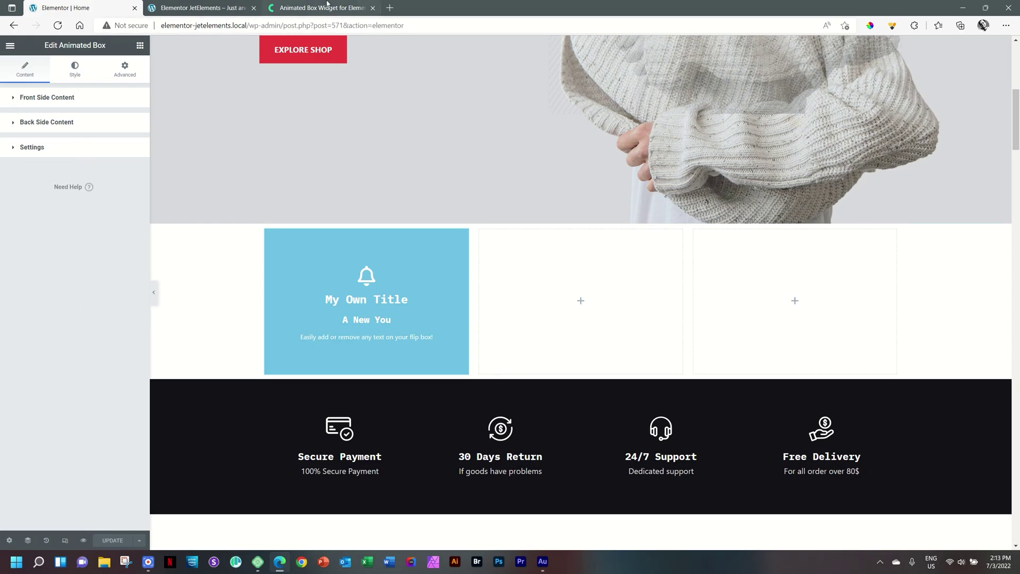
left_click(321, 7)
Scroll through the Animated Box example banners, then return to the Elementor editor
scroll(550, 224, "up", 5)
scroll(550, 224, "up", 20)
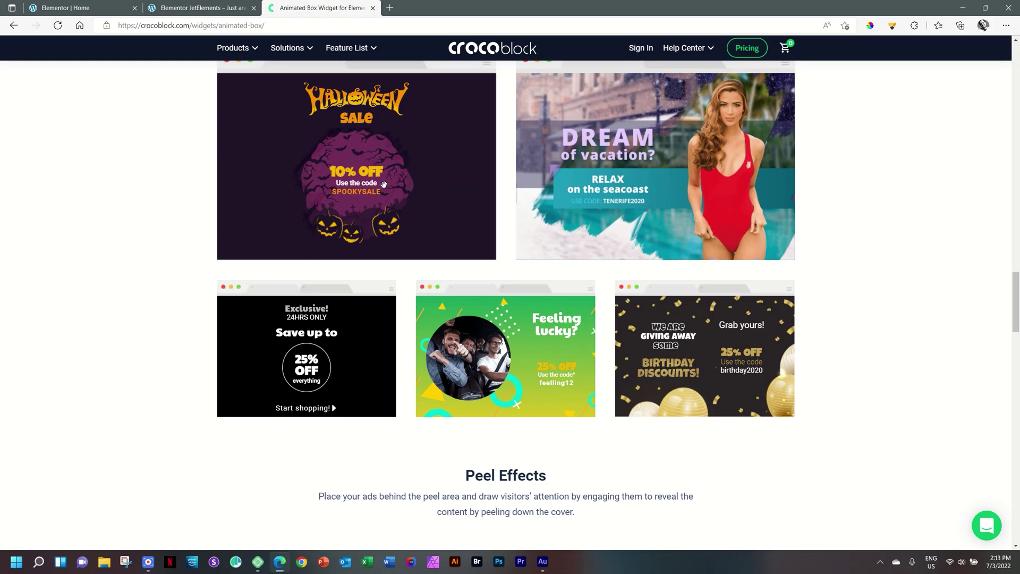
scroll(385, 188, "up", 2)
scroll(385, 188, "down", 4)
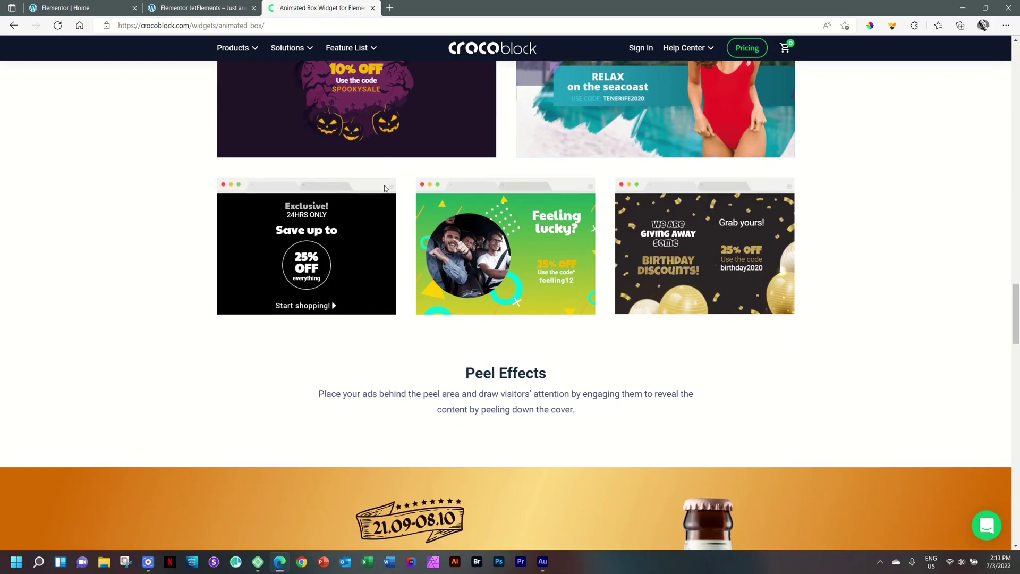
scroll(385, 188, "up", 2)
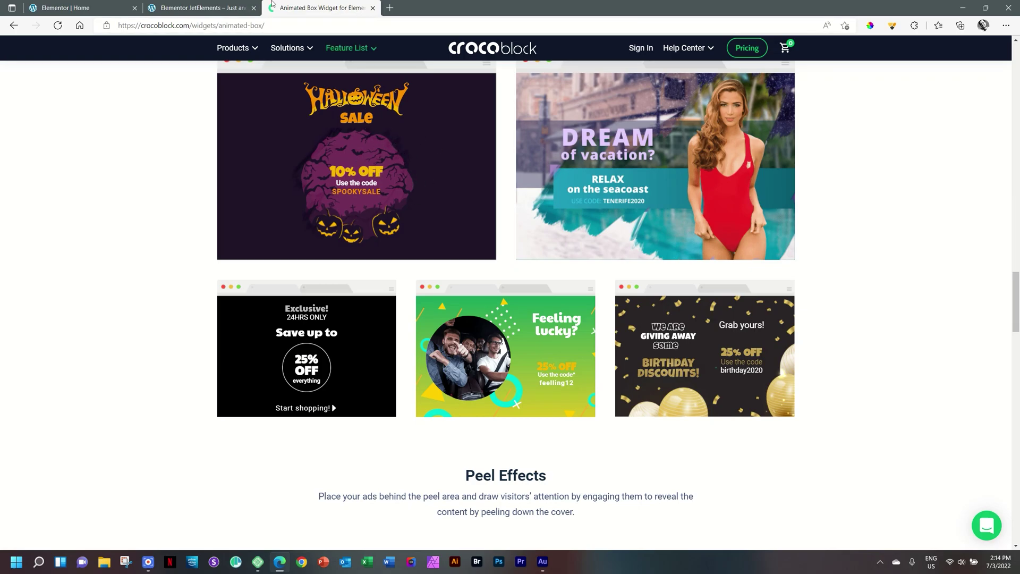
left_click(104, 4)
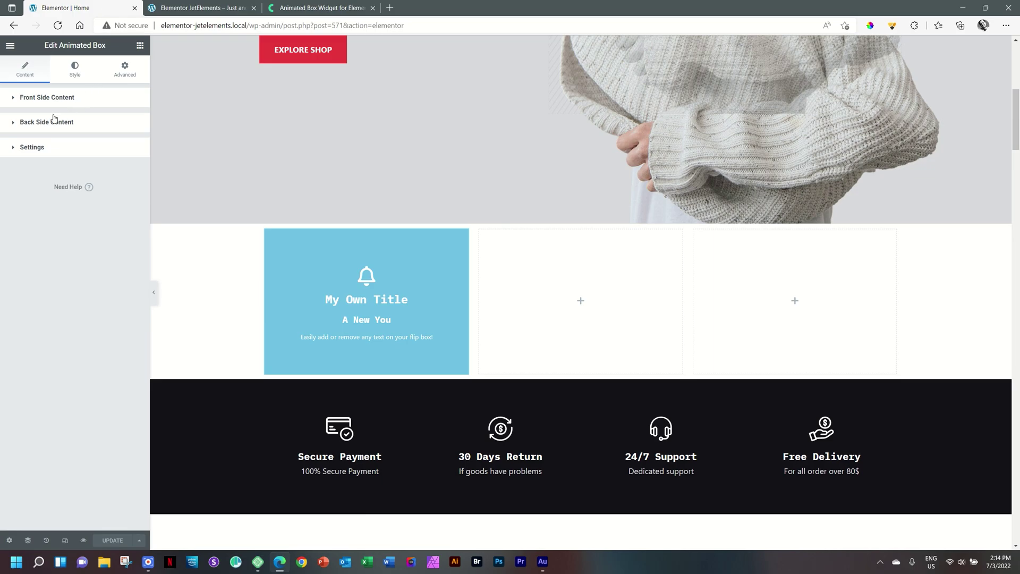
Try a Template front content type, then set the front side back to Default
left_click(53, 97)
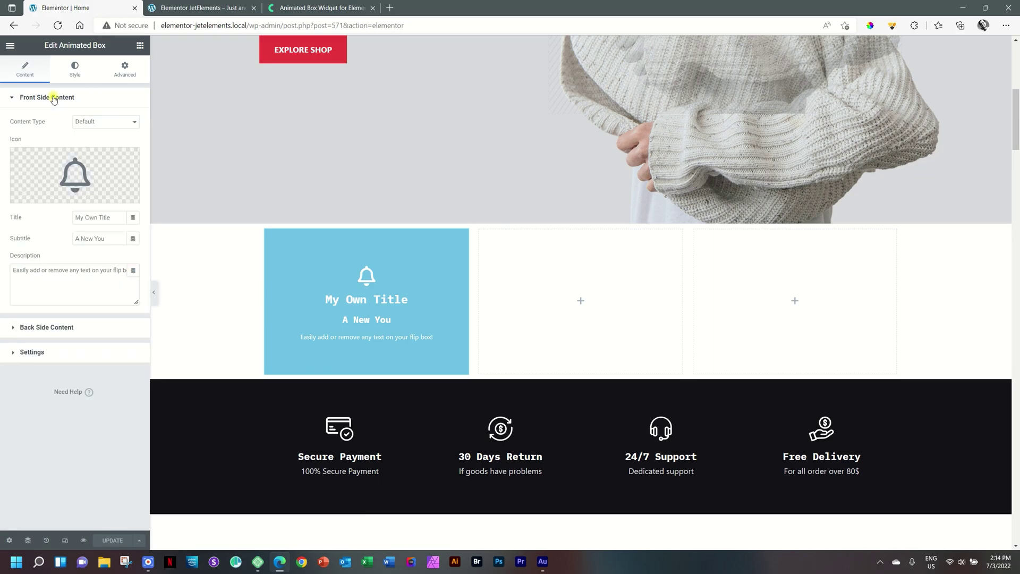
left_click(101, 121)
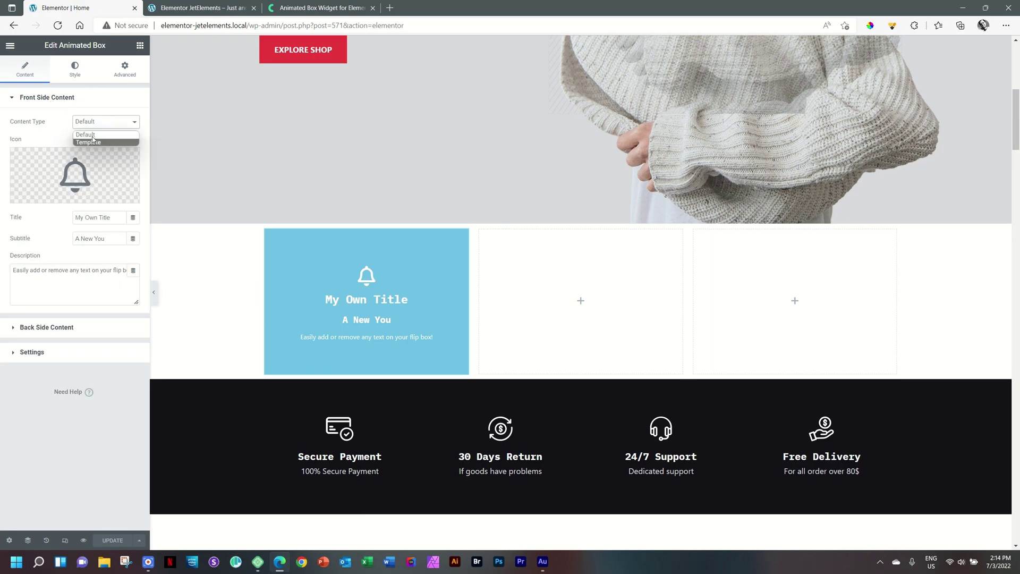
left_click(93, 141)
left_click(86, 143)
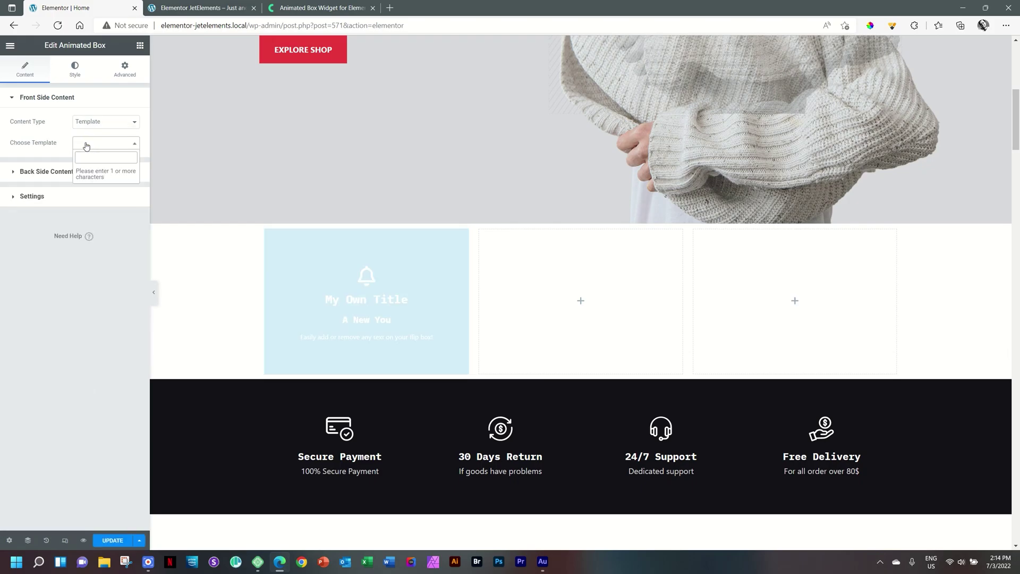
left_click(88, 144)
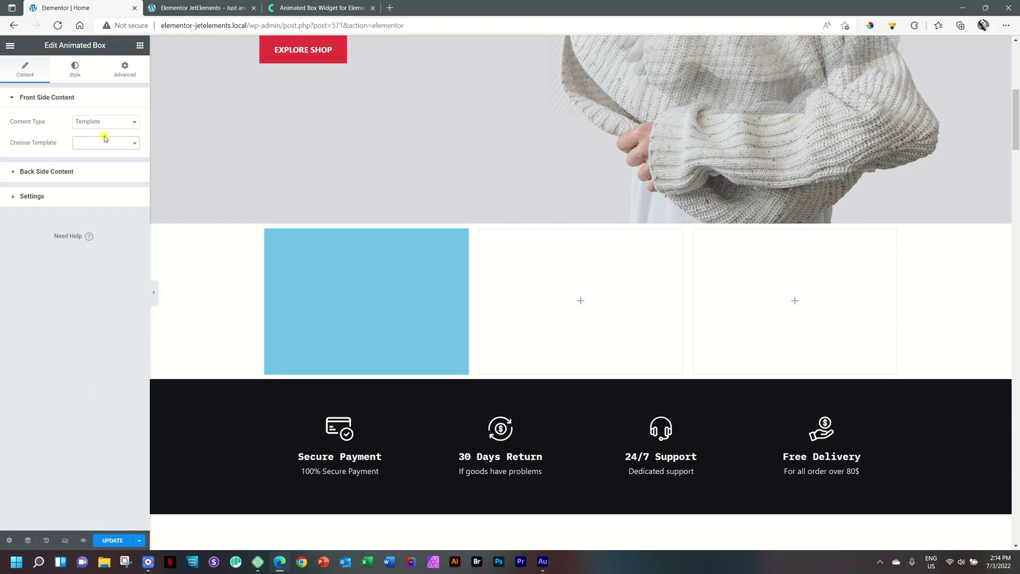
left_click(53, 173)
left_click(46, 98)
left_click(84, 122)
left_click(96, 135)
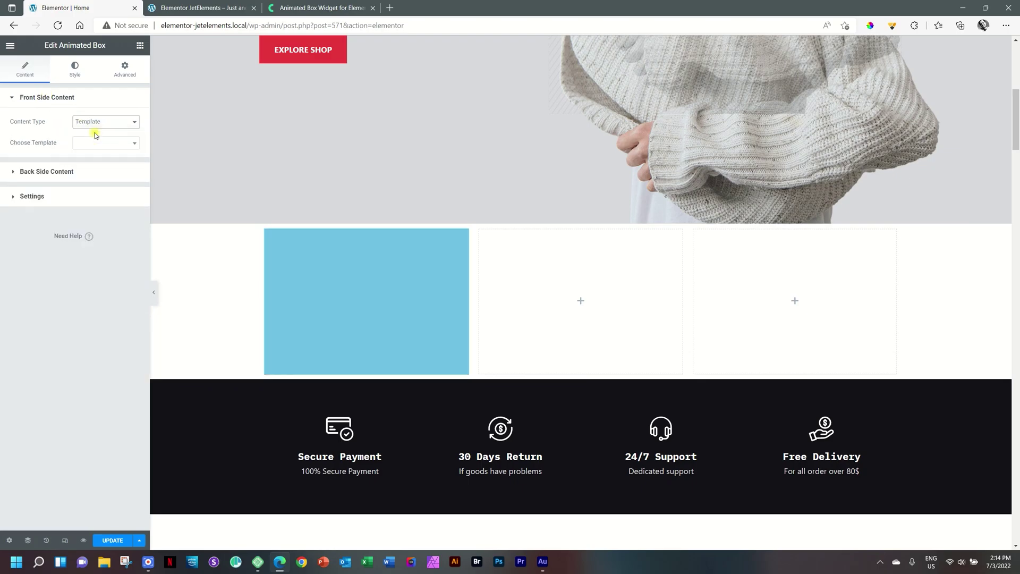
left_click(77, 75)
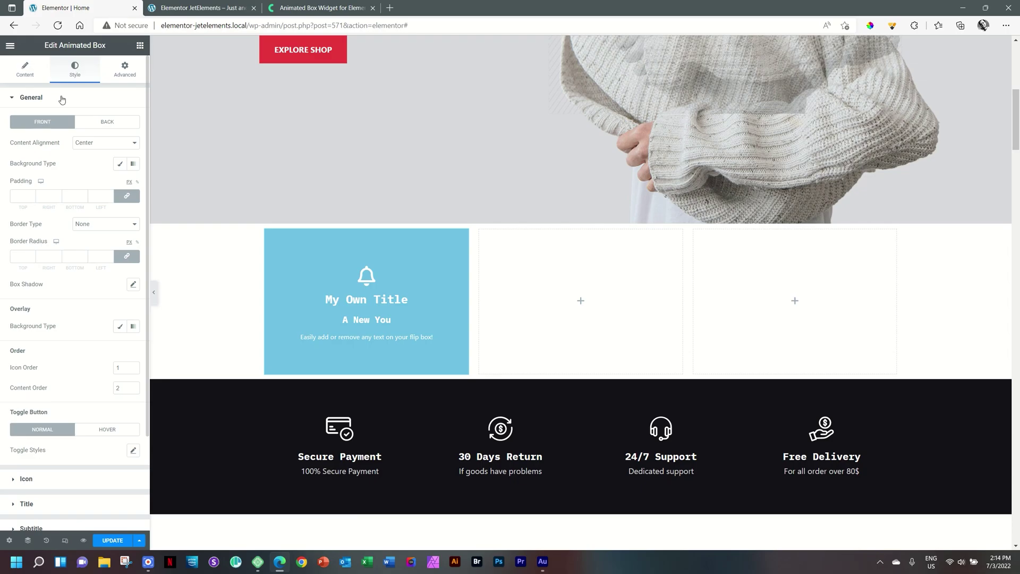
Toggle the style panel between FRONT and BACK, previewing the card's back side
left_click(49, 124)
left_click(104, 124)
left_click(277, 262)
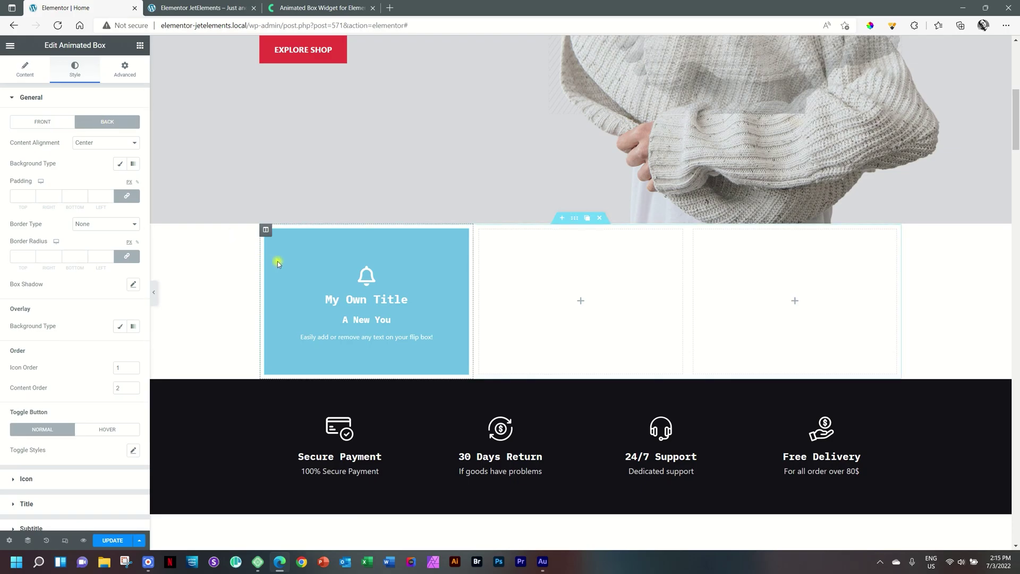
left_click(53, 123)
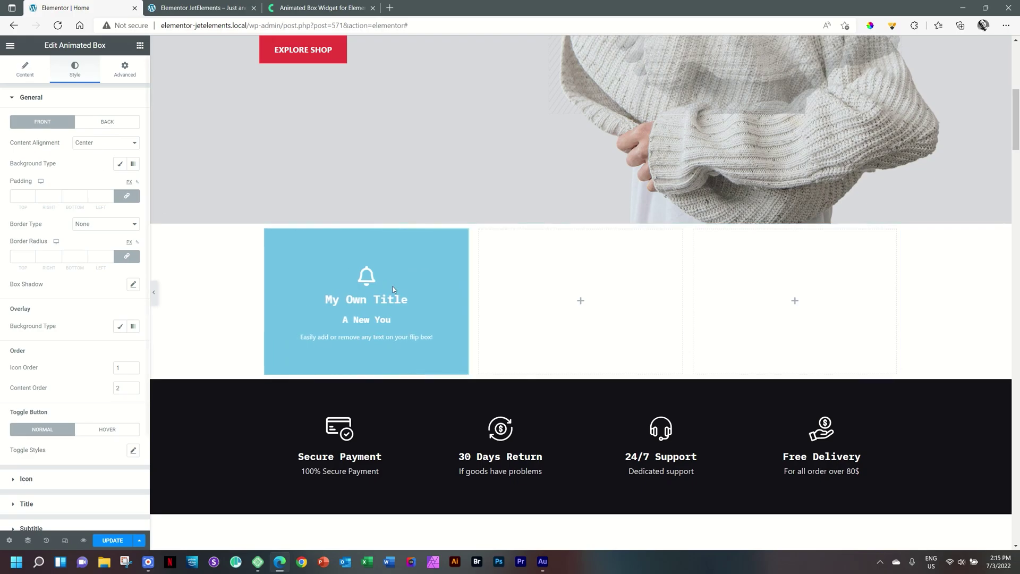
left_click(108, 122)
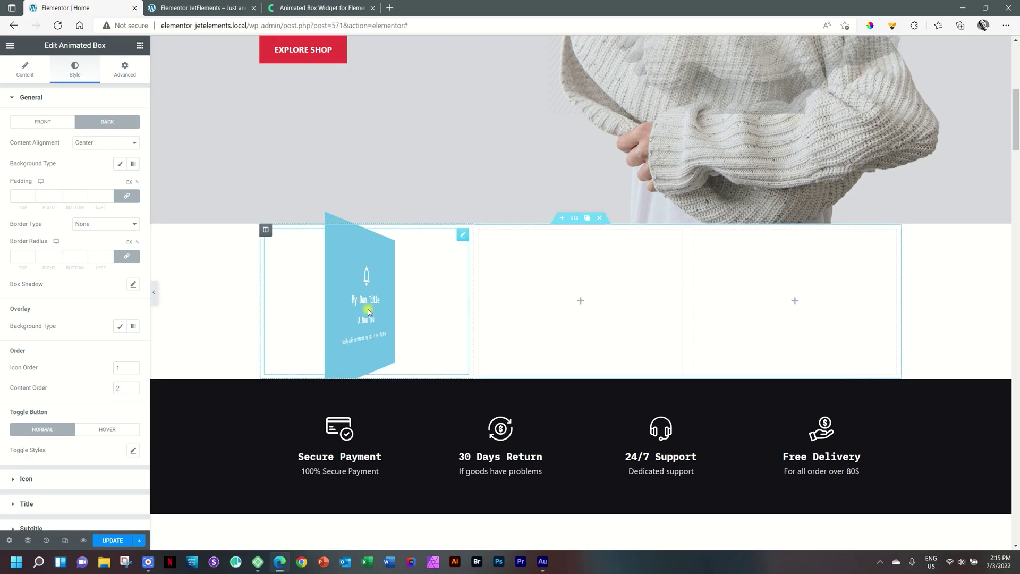
left_click(43, 122)
Try Top, Bottom and Space Between content alignments, settling on Center
left_click(90, 144)
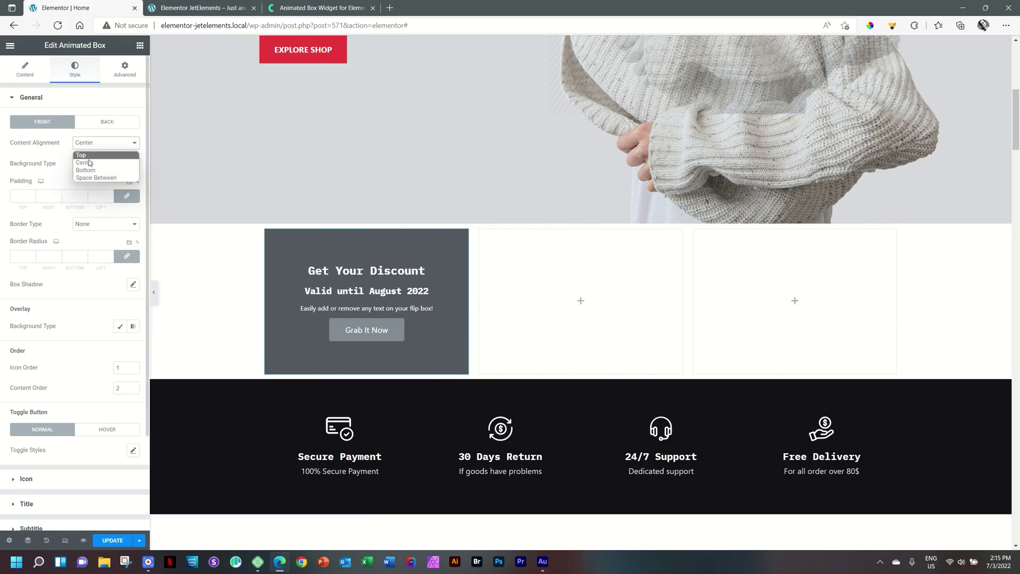
left_click(89, 155)
left_click(95, 148)
left_click(90, 169)
left_click(98, 147)
left_click(95, 179)
left_click(98, 148)
left_click(91, 163)
left_click(97, 147)
left_click(93, 163)
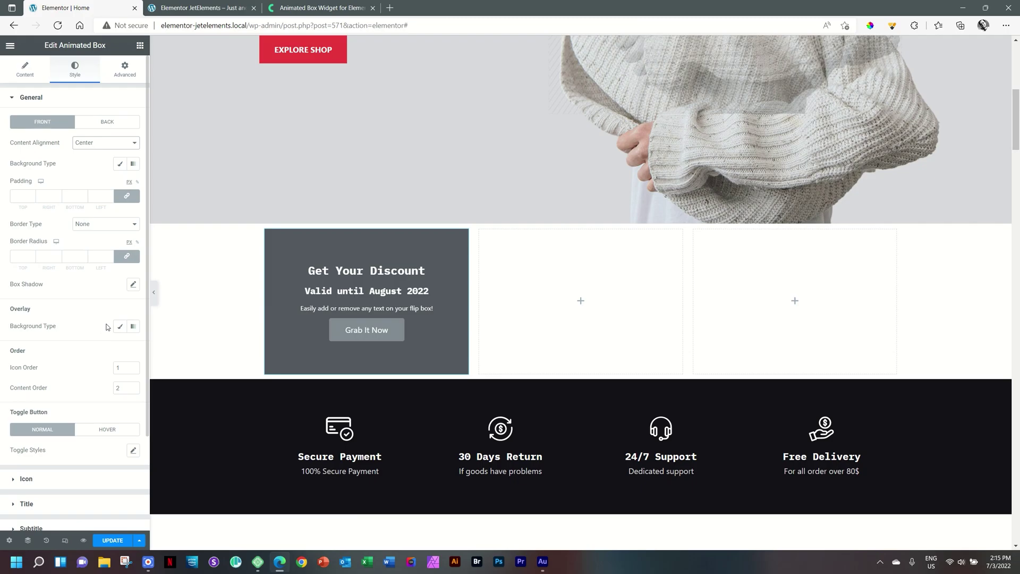
Give the card's Icon Order 1 and Content Order 2 so the bell sits above the title
double_click(120, 368)
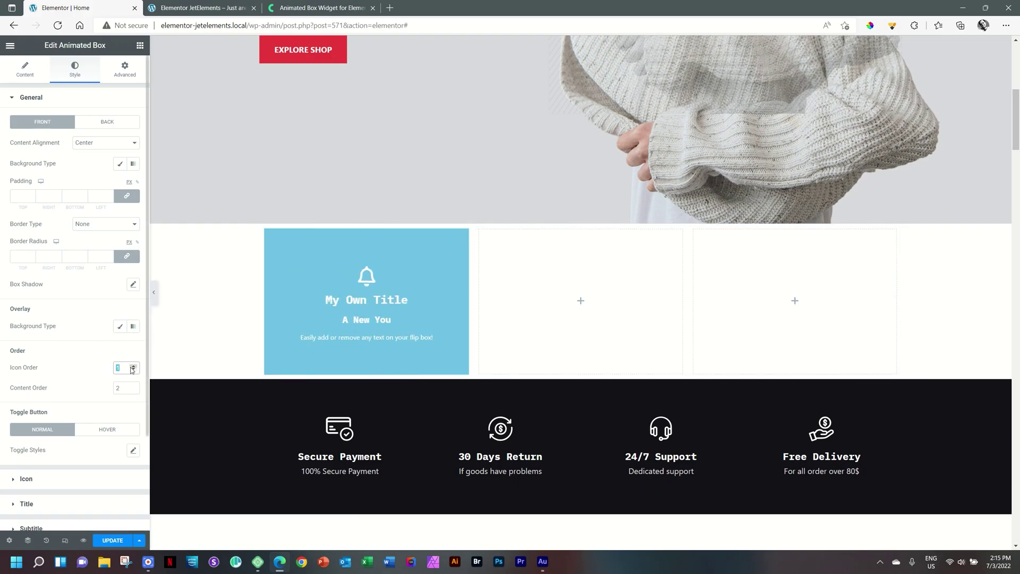
type("2")
double_click(128, 387)
left_click(136, 389)
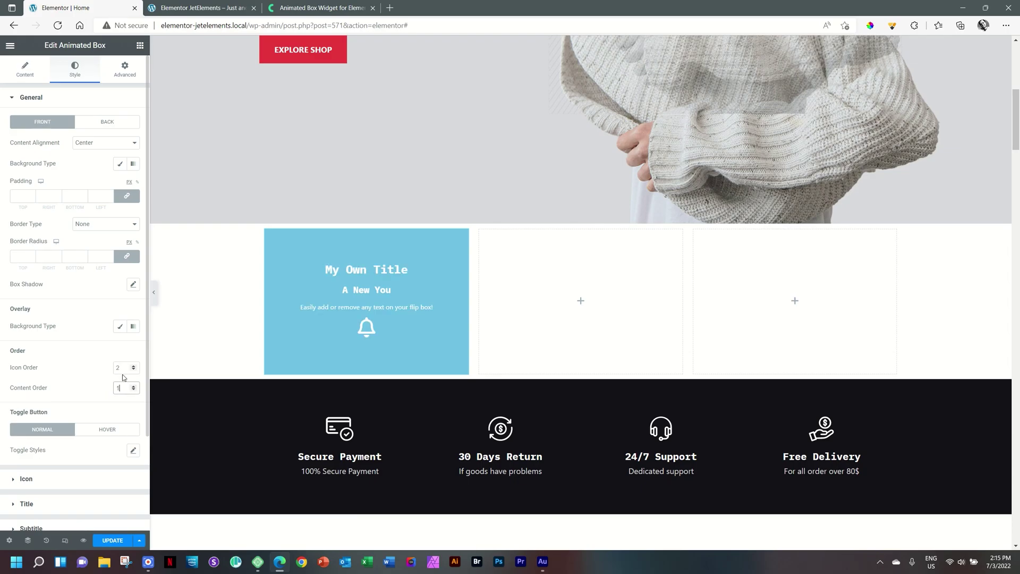
left_click_drag(120, 367, 106, 384)
type("1")
type("2")
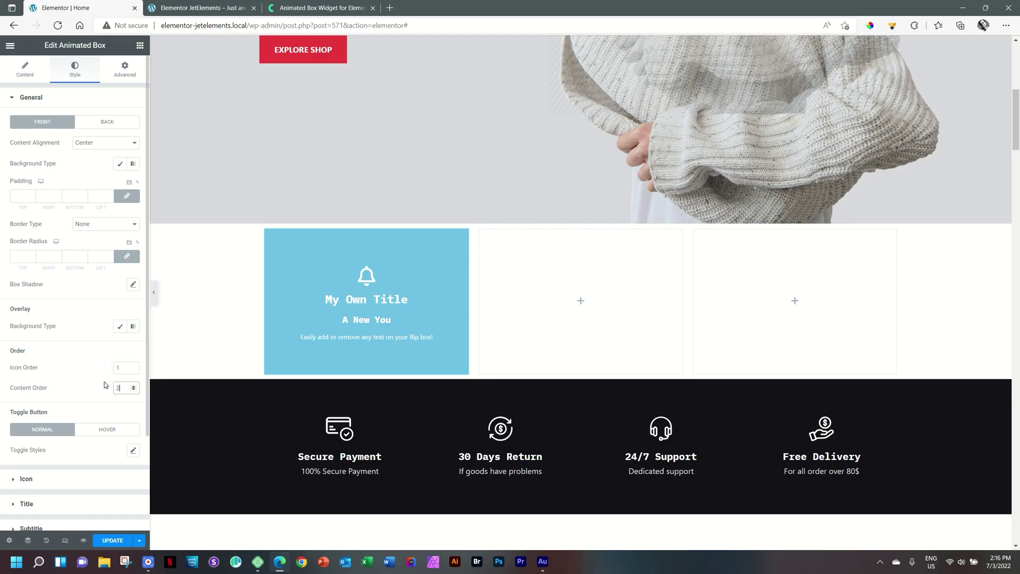
left_click(103, 386)
scroll(90, 372, "down", 1)
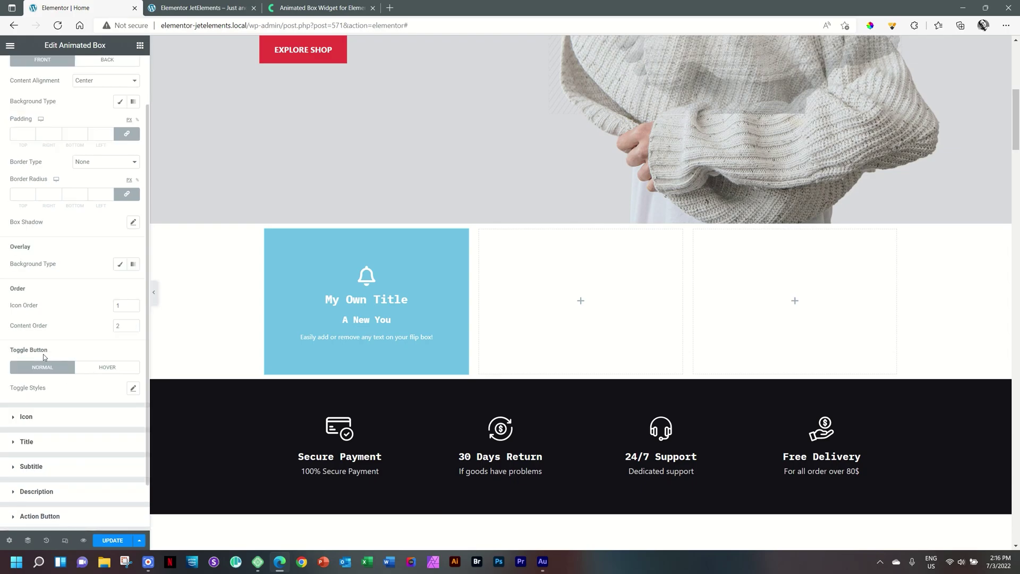
scroll(94, 351, "down", 1)
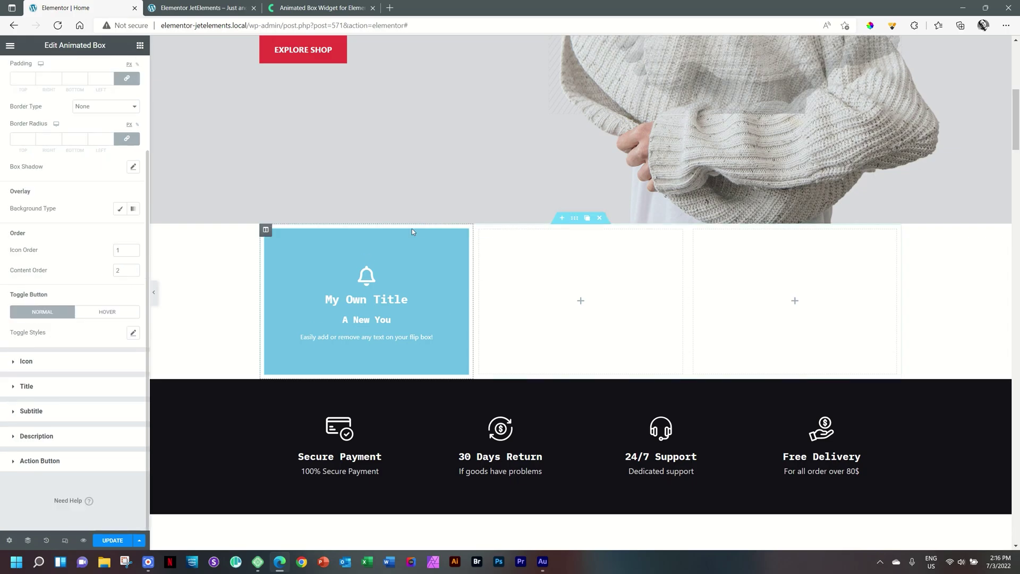
scroll(27, 244, "up", 2)
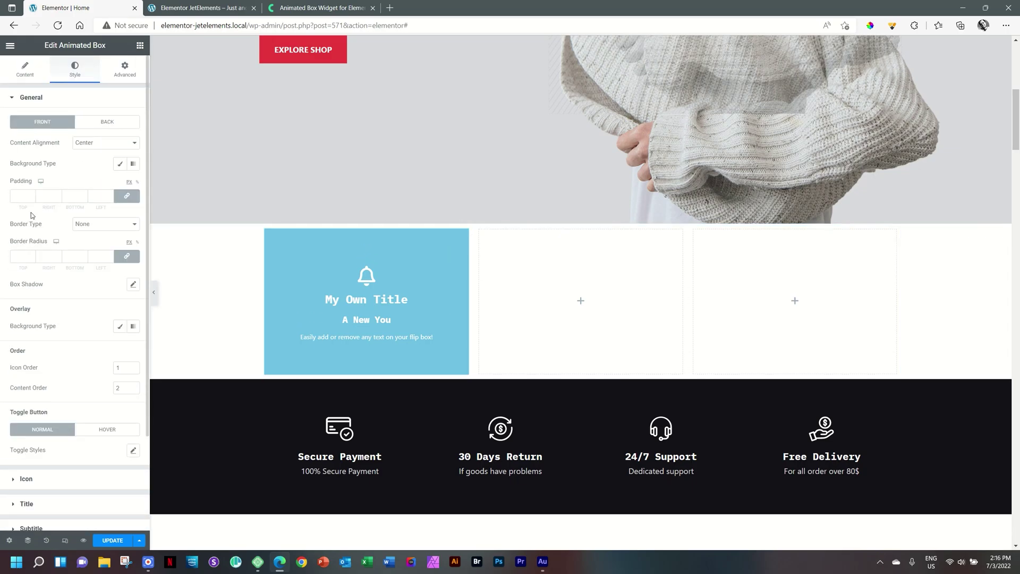
left_click(39, 102)
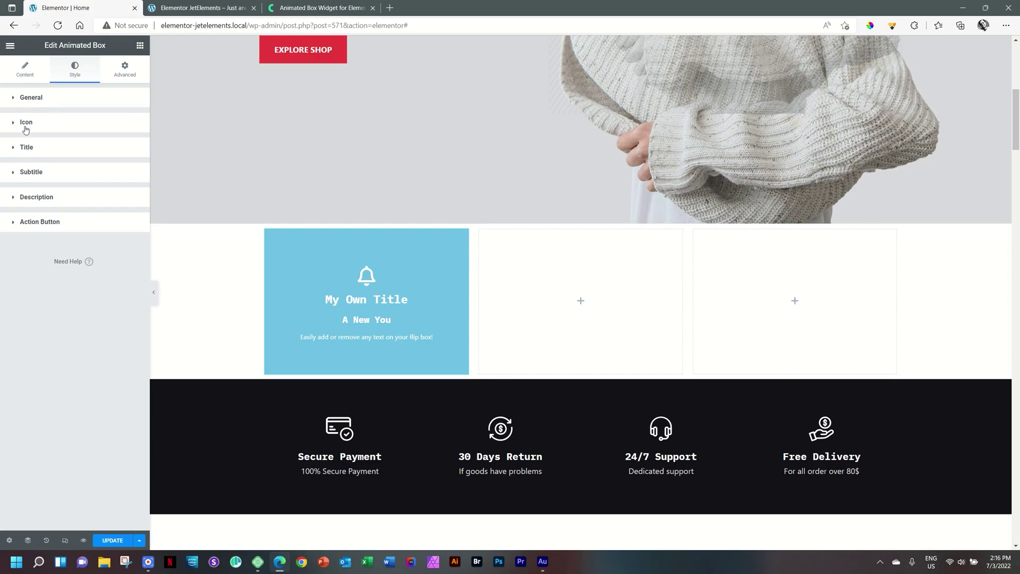
Enlarge the bell icon to Icon Font Size 50 and Icon Box Size 85
left_click(25, 127)
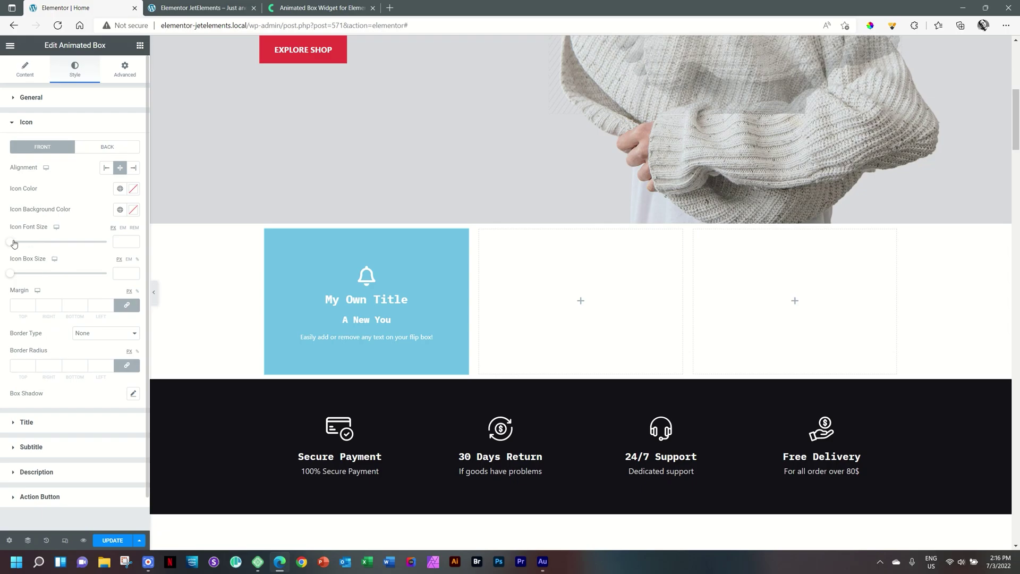
left_click_drag(11, 243, 46, 275)
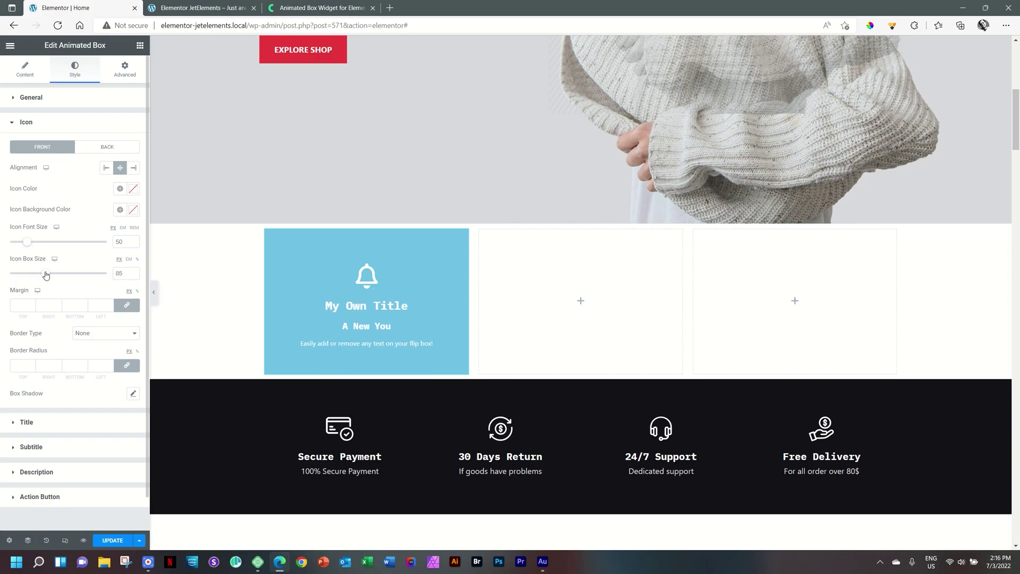
left_click(37, 129)
Try left and right title alignments, then keep the title centred
left_click(32, 149)
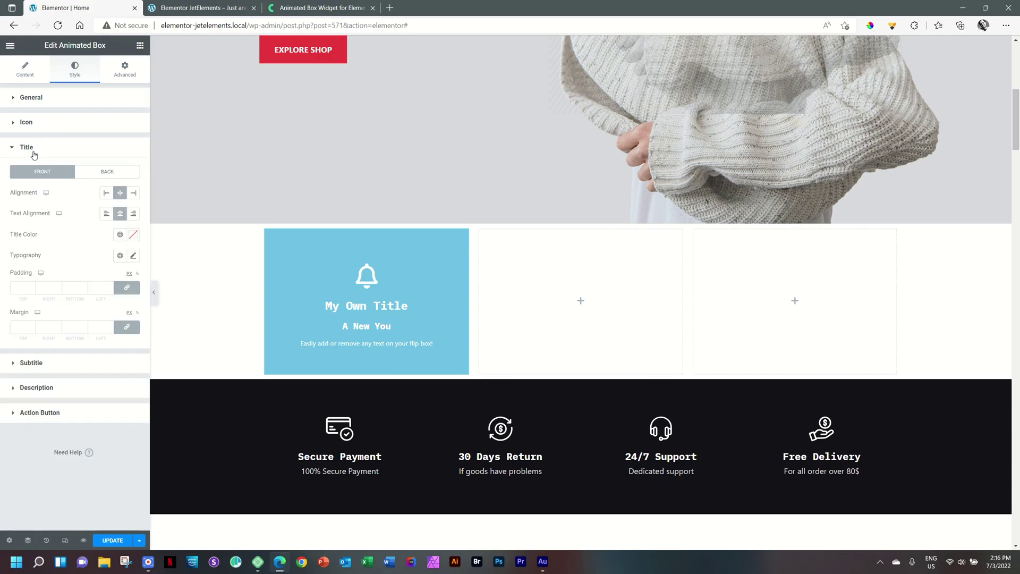
left_click(106, 193)
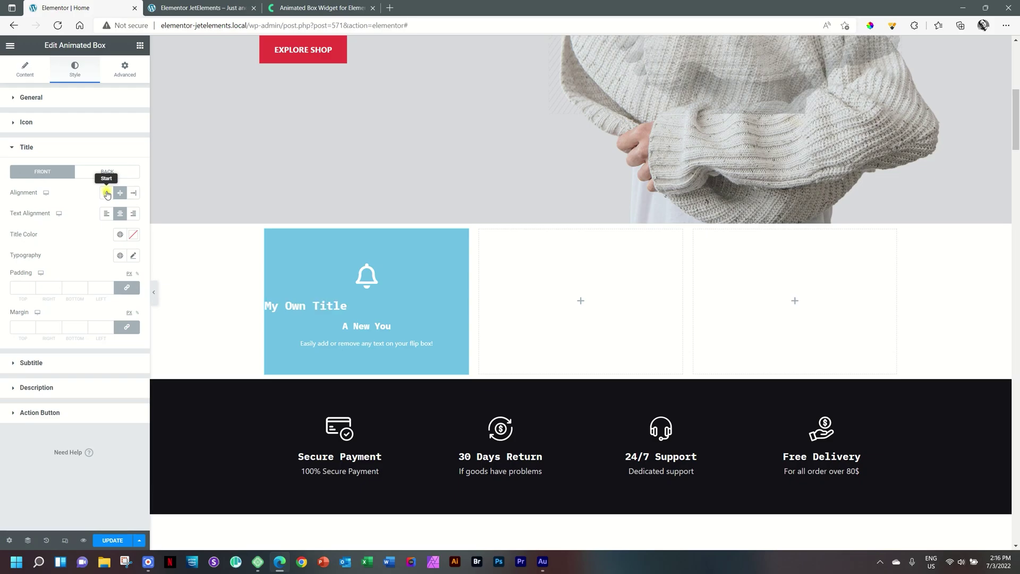
left_click(133, 194)
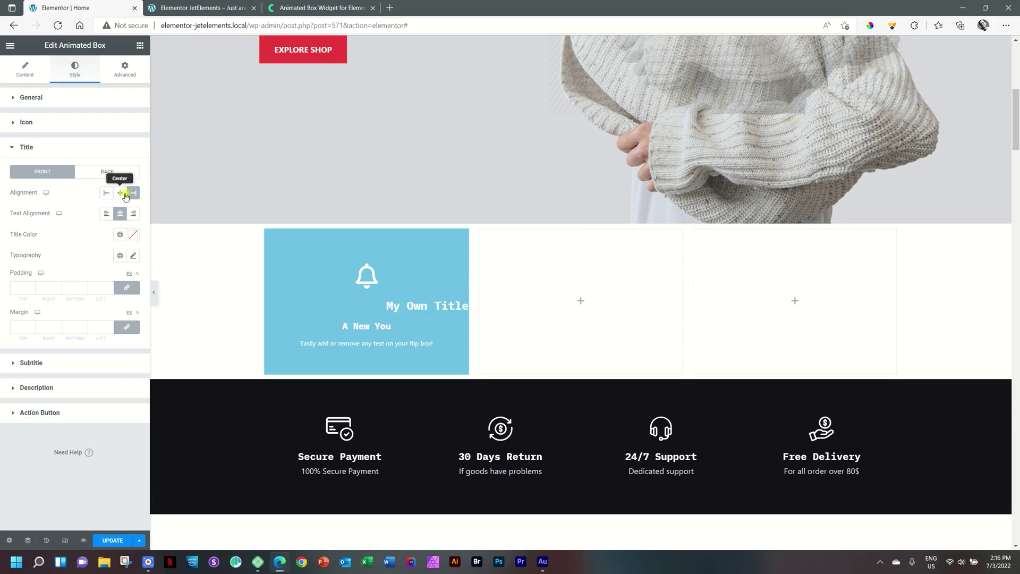
left_click(122, 195)
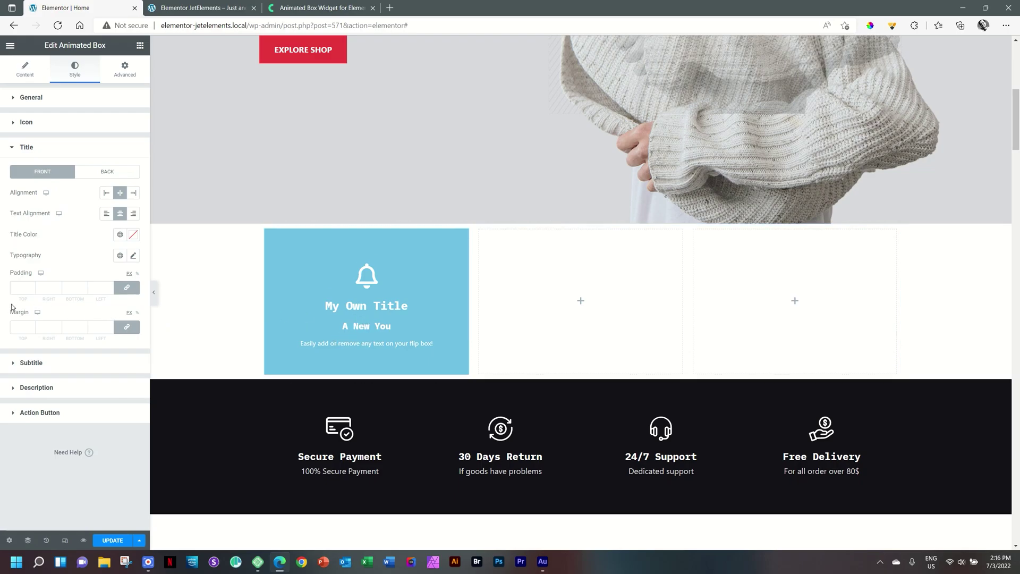
Give the title a 20 bottom margin, with the margin sides unlinked
left_click(129, 328)
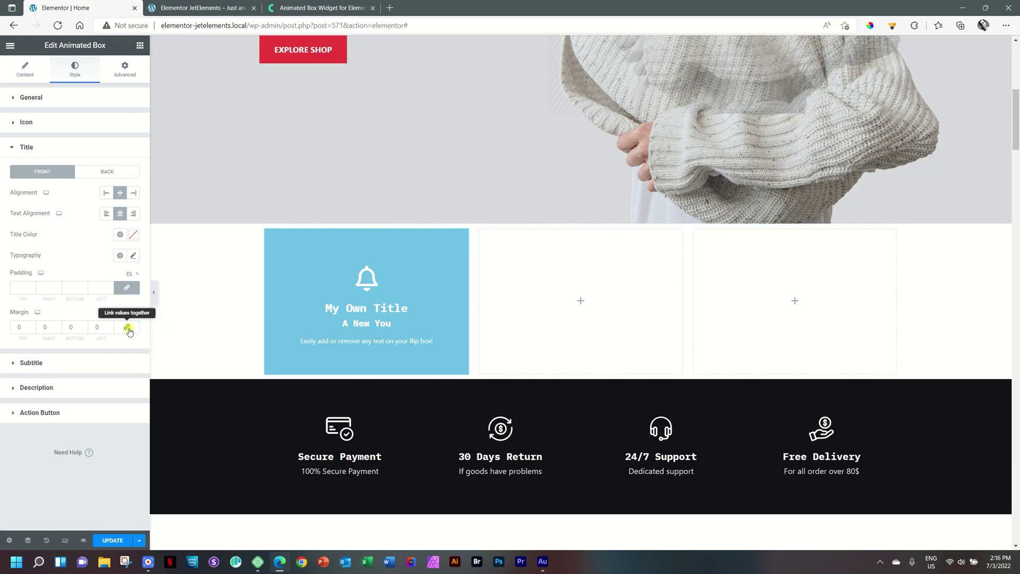
double_click(72, 326)
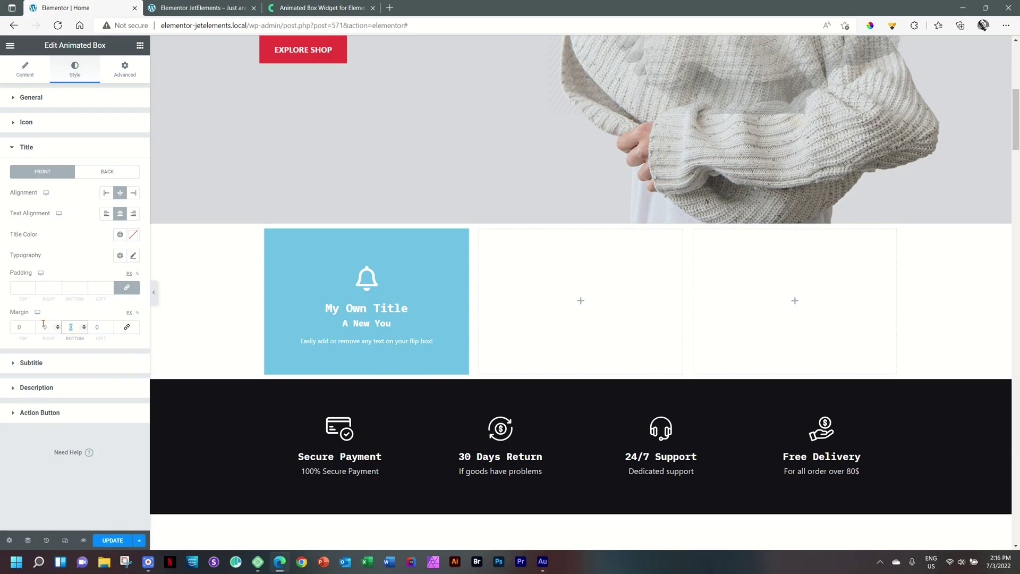
type("20")
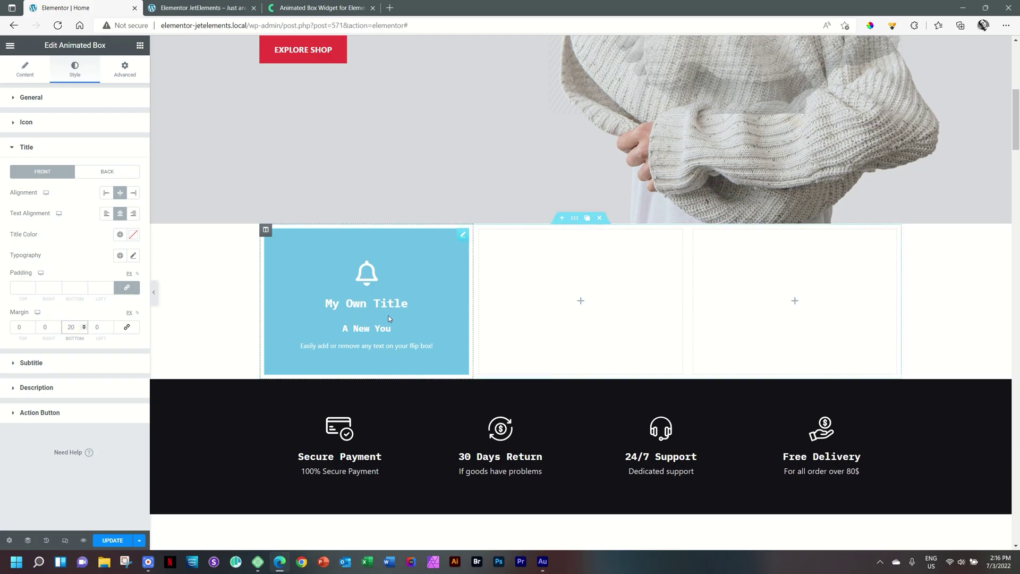
Set the front description's typography font size to 16
left_click(68, 151)
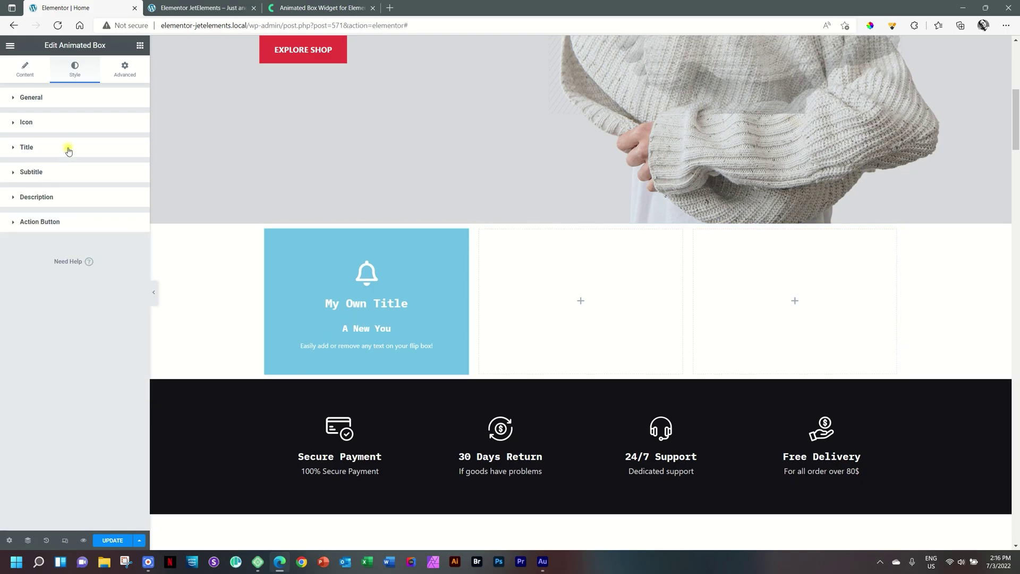
left_click(58, 176)
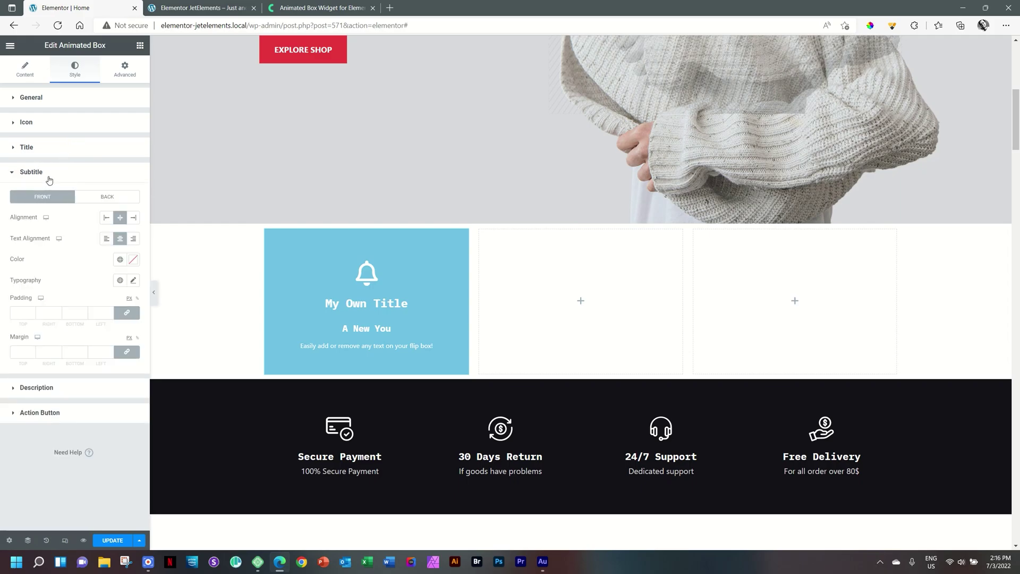
left_click(49, 178)
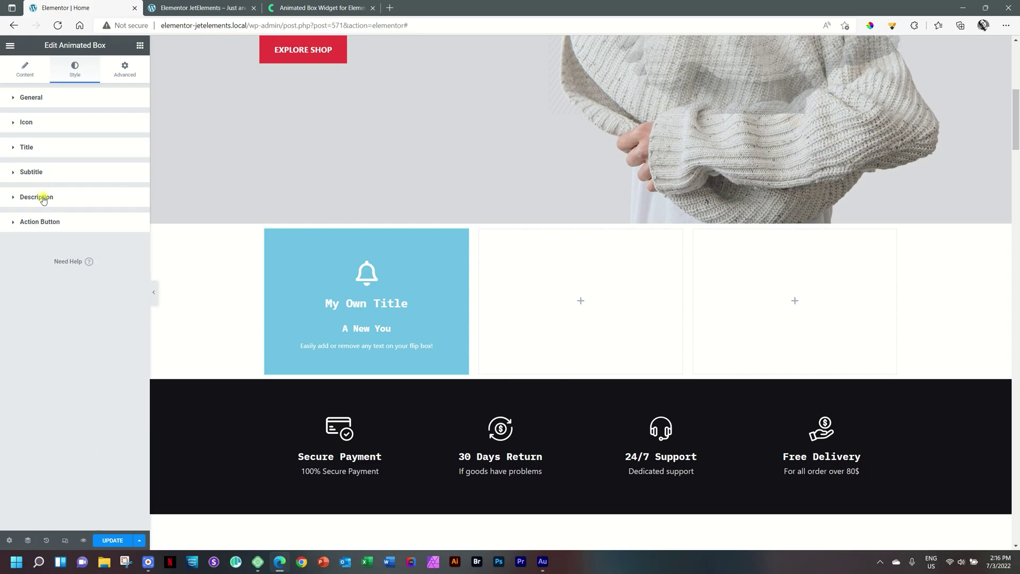
left_click(43, 200)
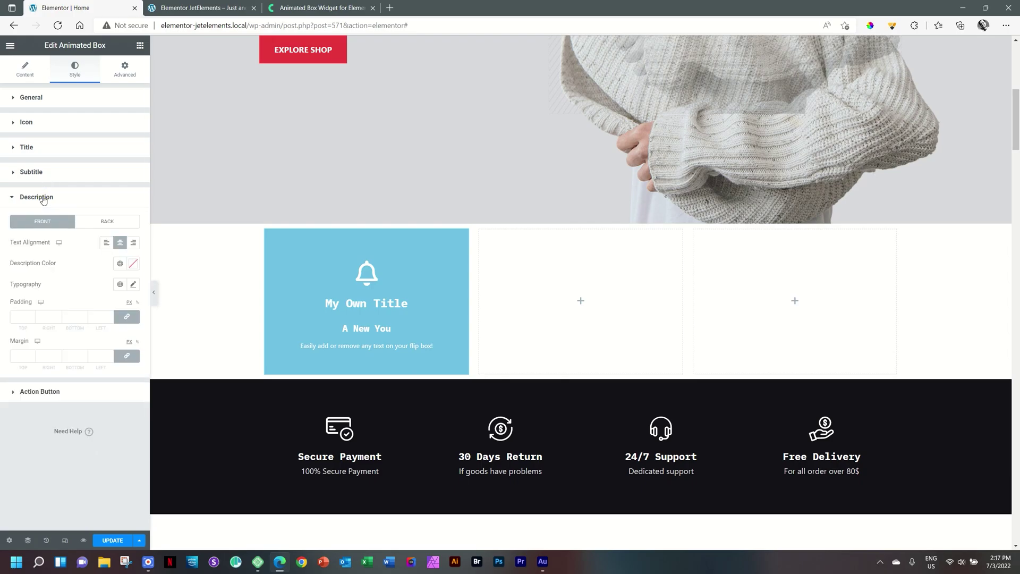
left_click(131, 285)
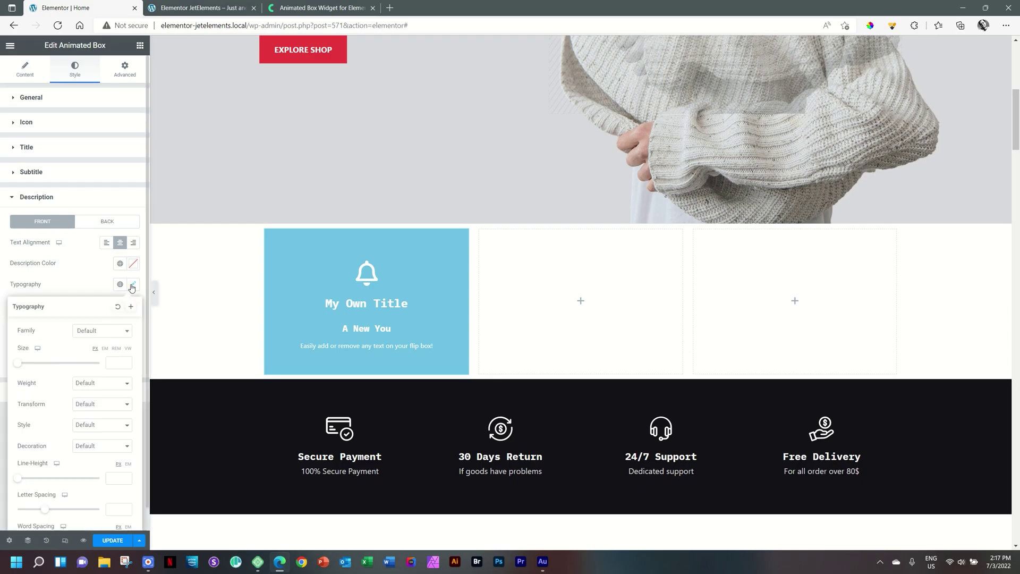
left_click(114, 362)
type("16")
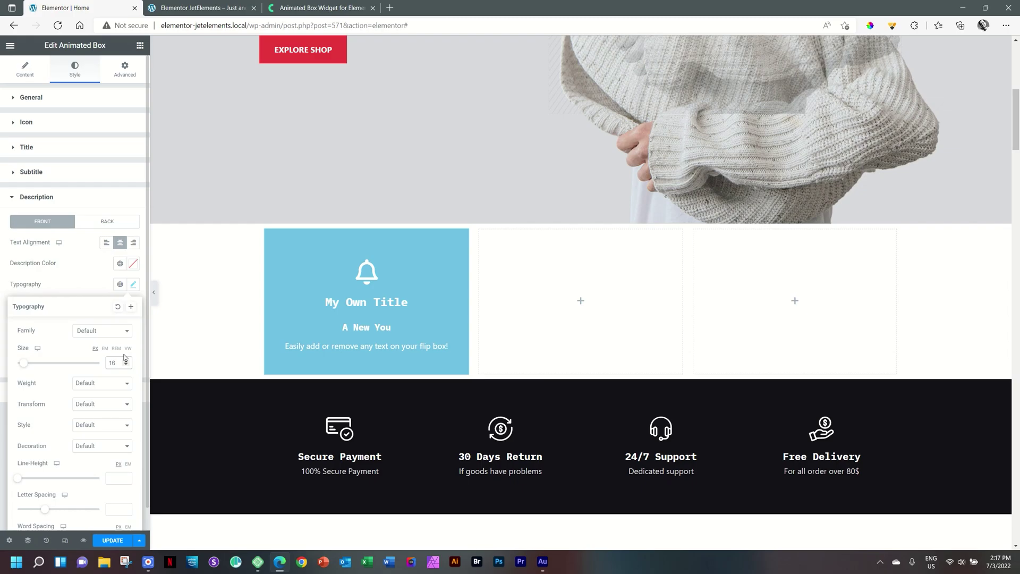
left_click(132, 285)
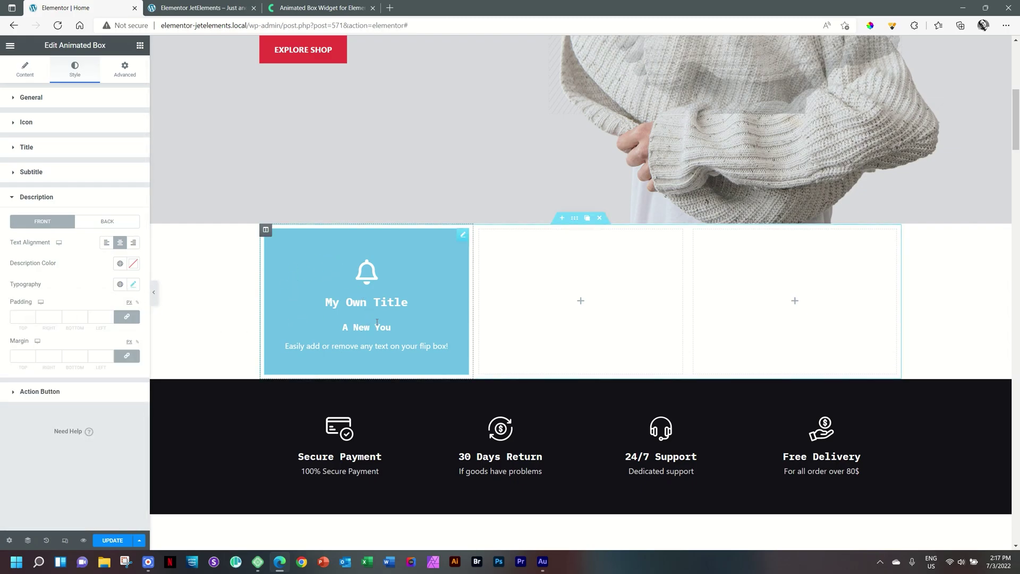
Unlink the description padding and try 35 for its right and left sides
left_click(127, 318)
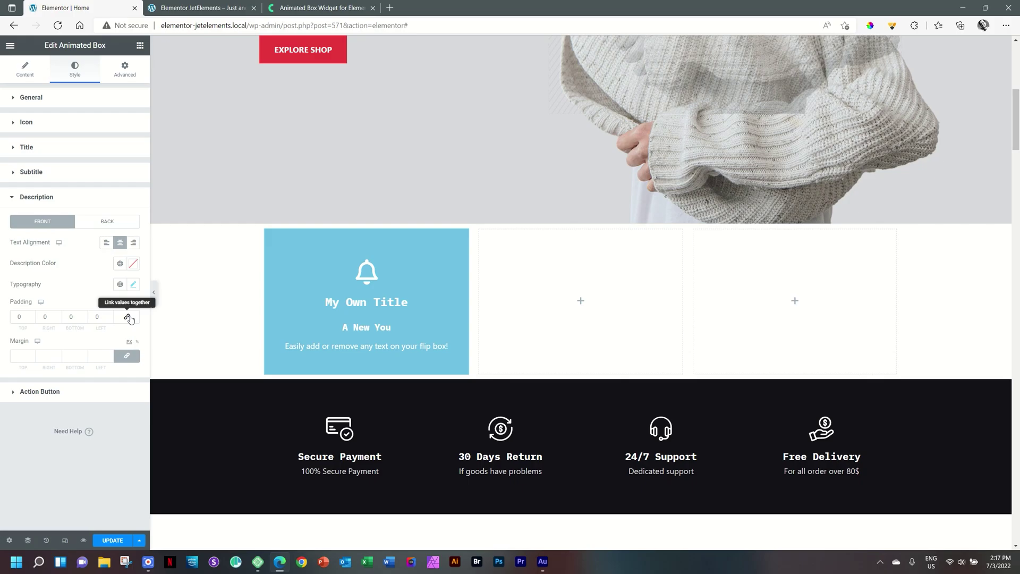
double_click(46, 317)
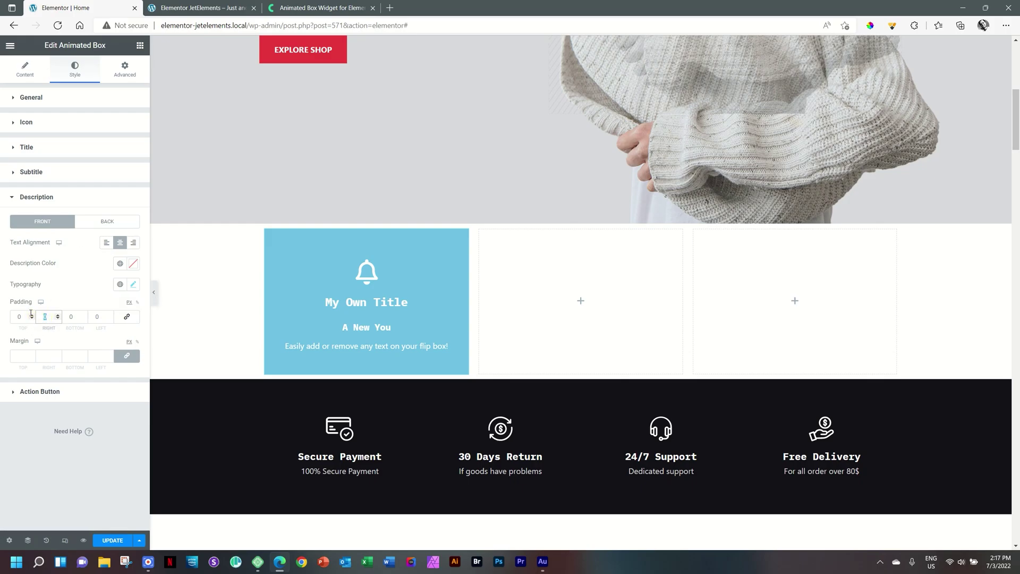
type("35")
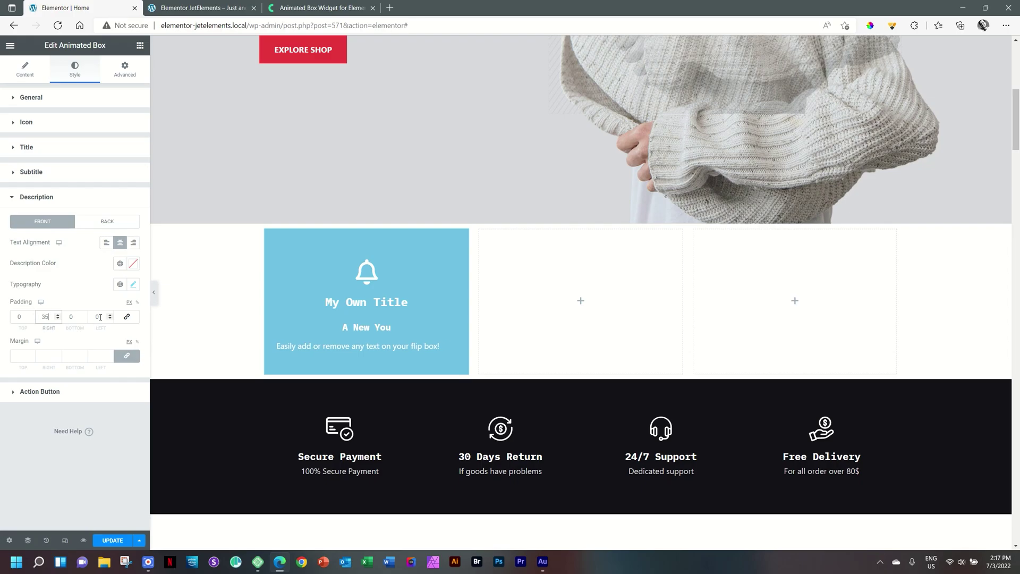
double_click(99, 317)
type("2")
key("BackSpace")
type("35")
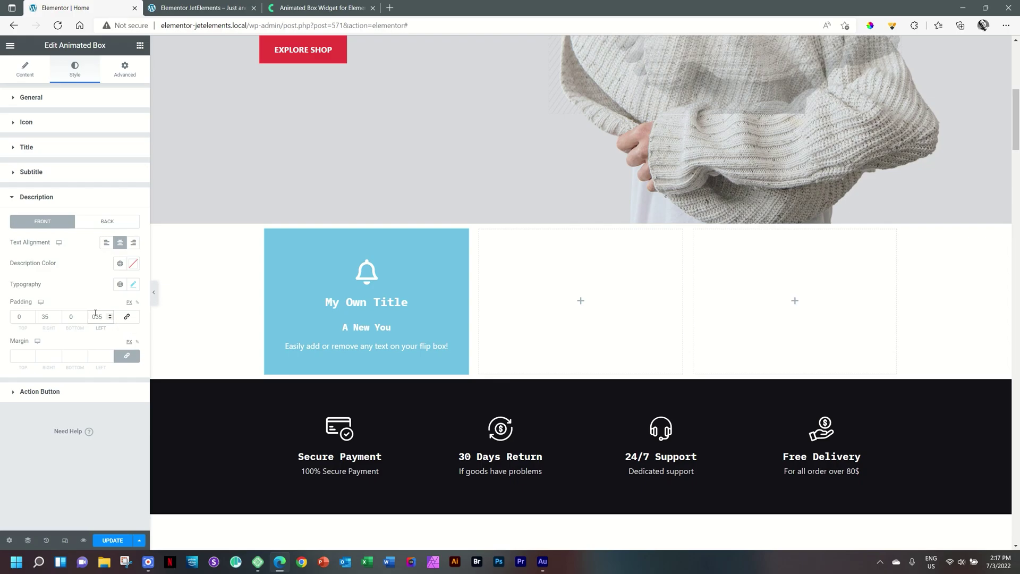
double_click(95, 314)
left_click(137, 303)
left_click(57, 318)
type("35")
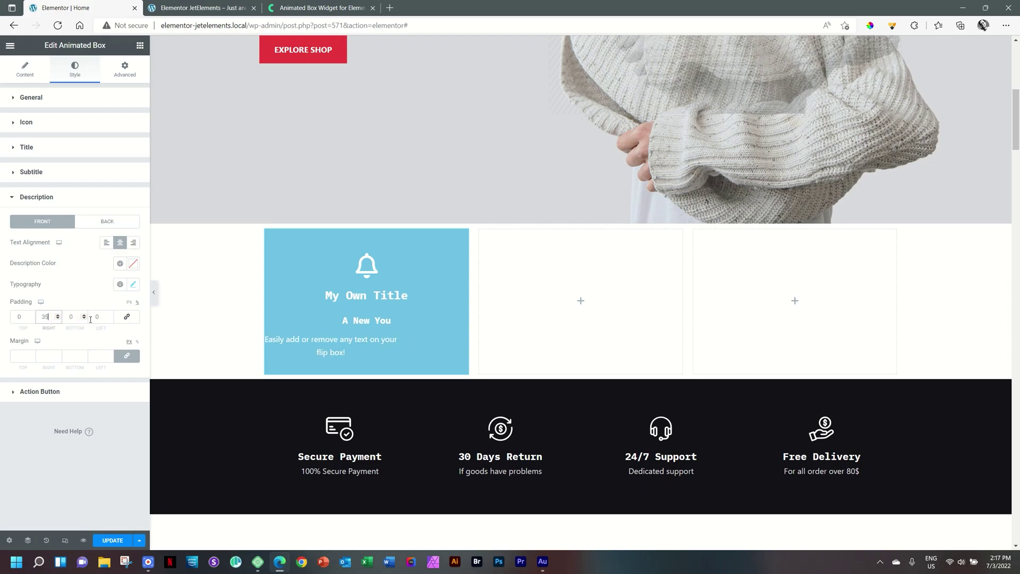
left_click(98, 317)
type("35")
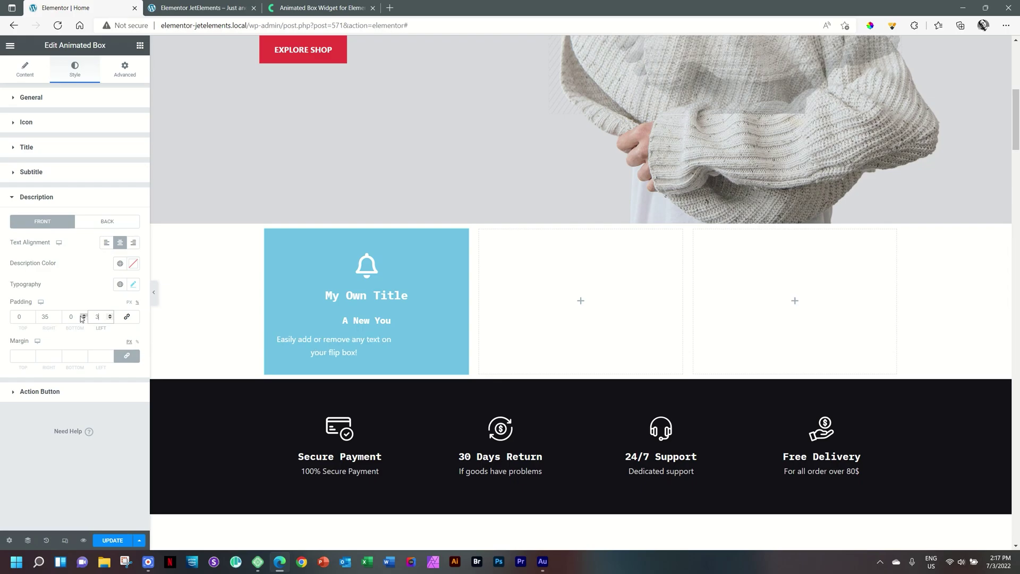
Change the description's right and left padding to 20
left_click(44, 316)
type("20")
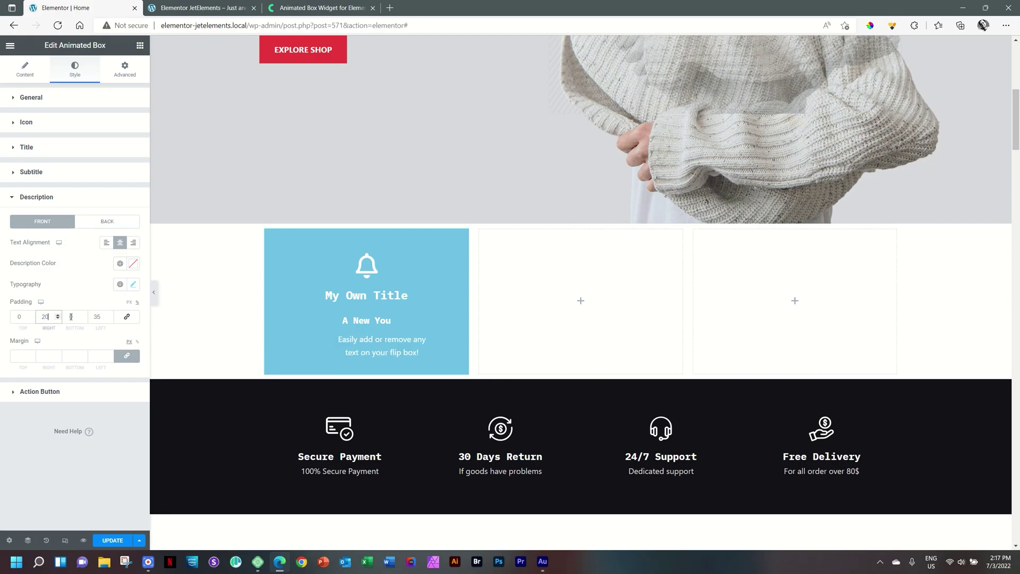
left_click(96, 317)
type("20")
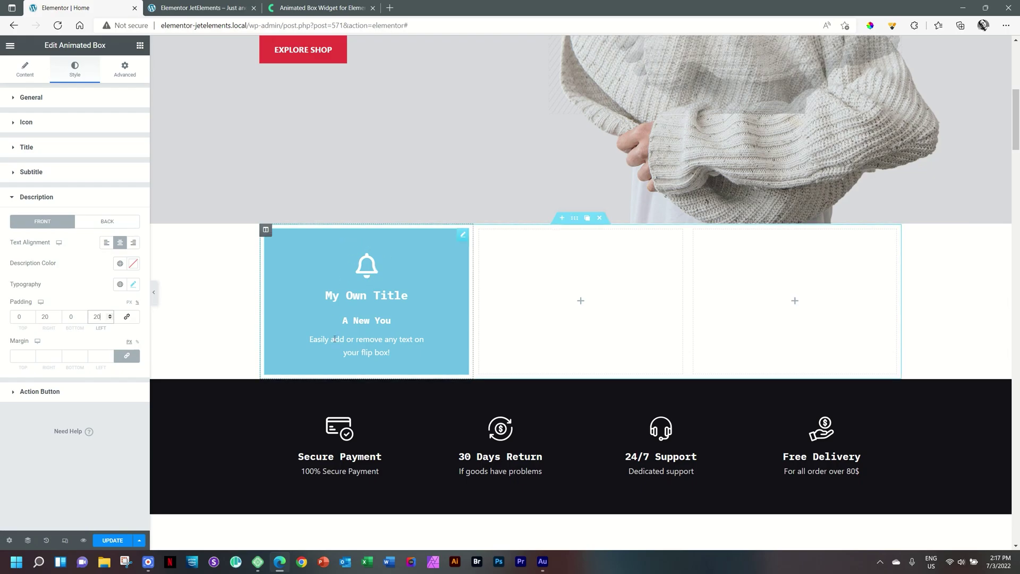
left_click(21, 198)
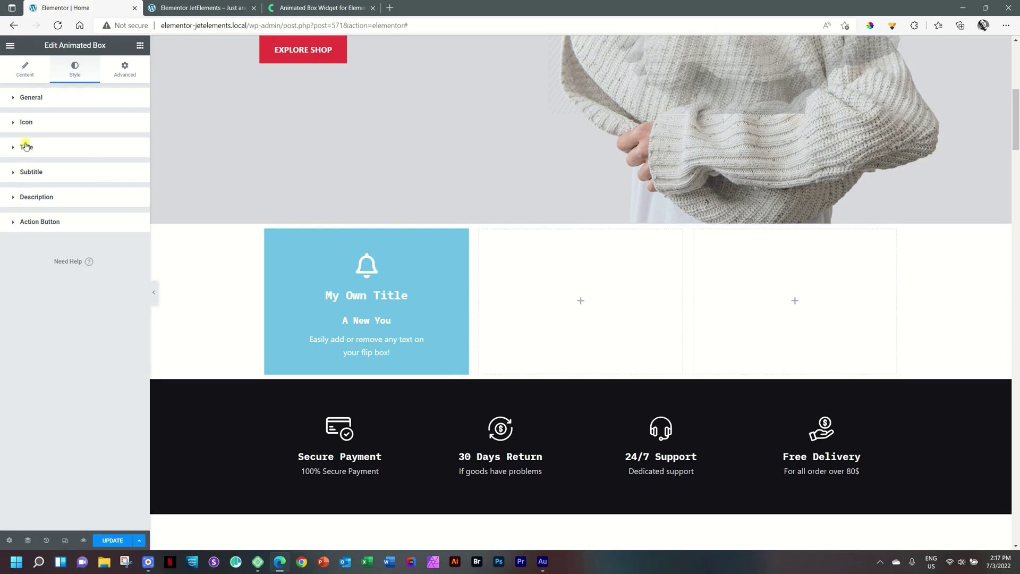
Set the card front's linked general padding to 35 on all sides
left_click(34, 102)
left_click(32, 99)
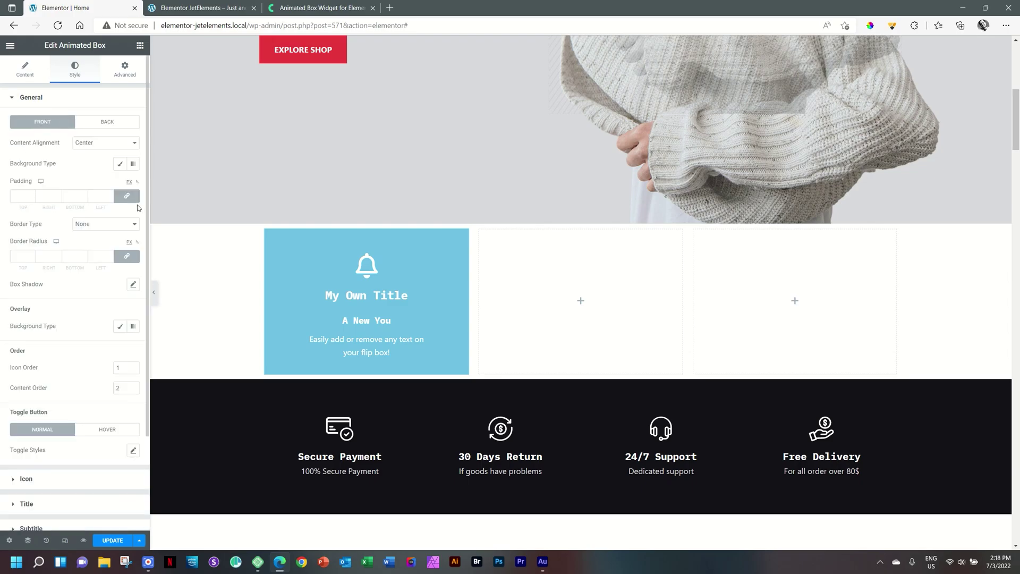
left_click(25, 195)
type("25")
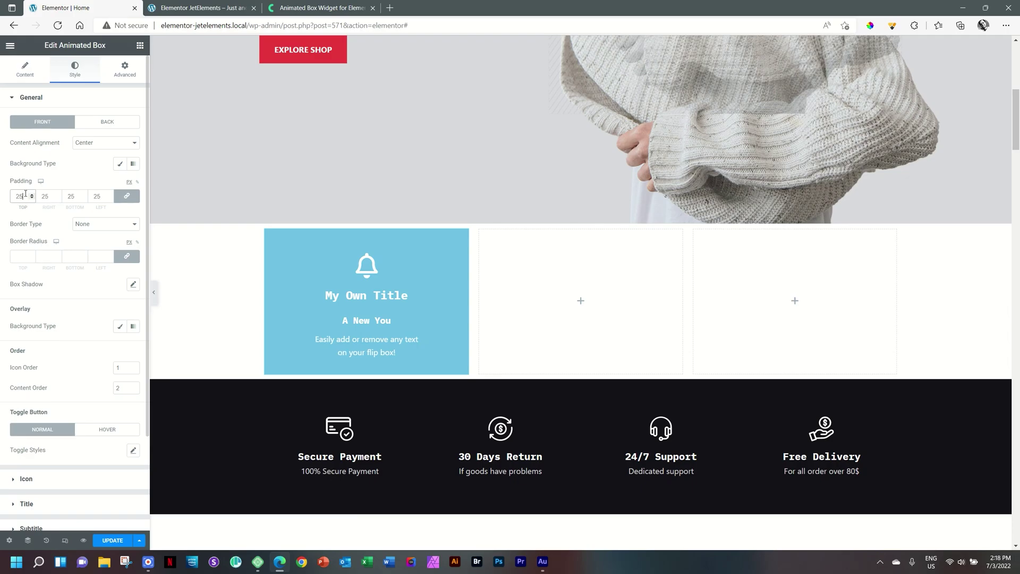
left_click(32, 194)
left_click(32, 194)
left_click(32, 194)
left_click(32, 195)
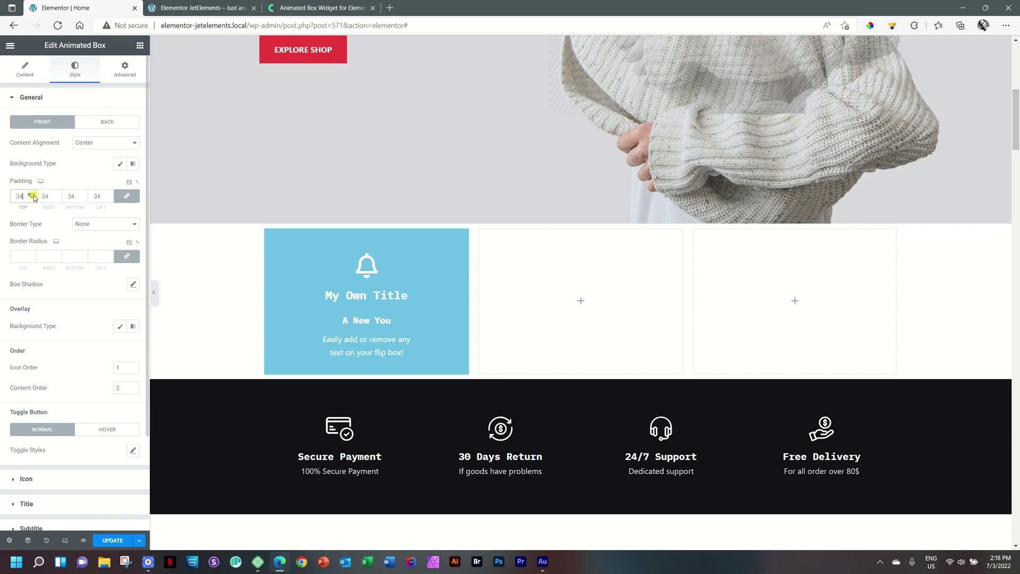
left_click(32, 195)
Unlink the padding and raise Top and Bottom to 50, keeping Left/Right at 35
left_click(128, 196)
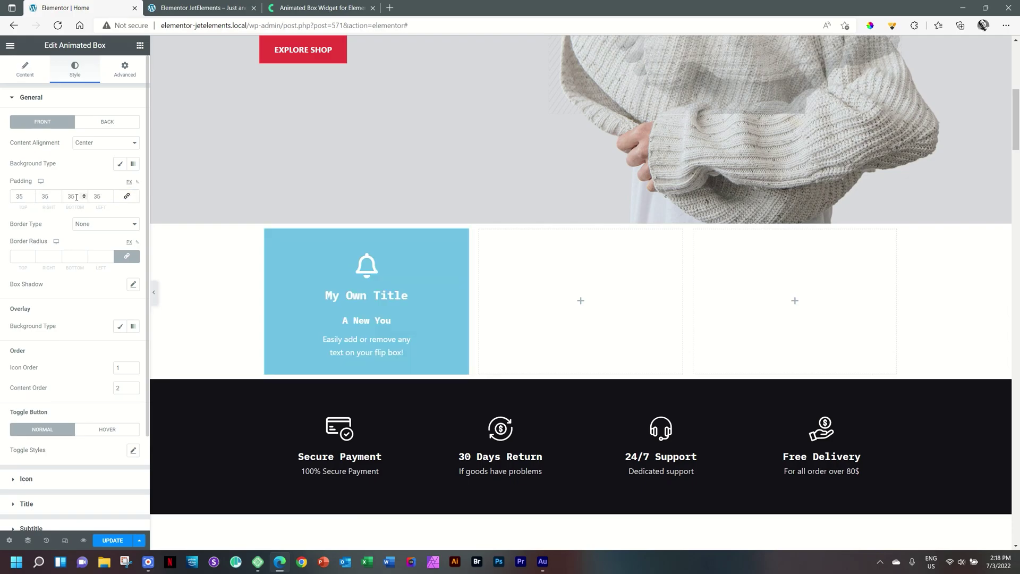
left_click_drag(24, 196, 2, 197)
type("50")
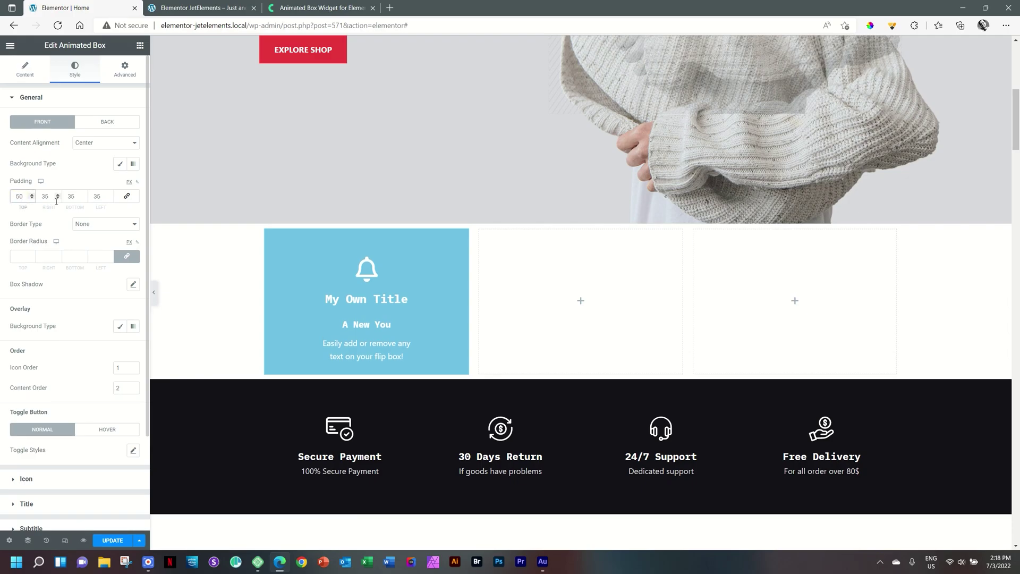
key("Tab")
key("Tab")
type("50")
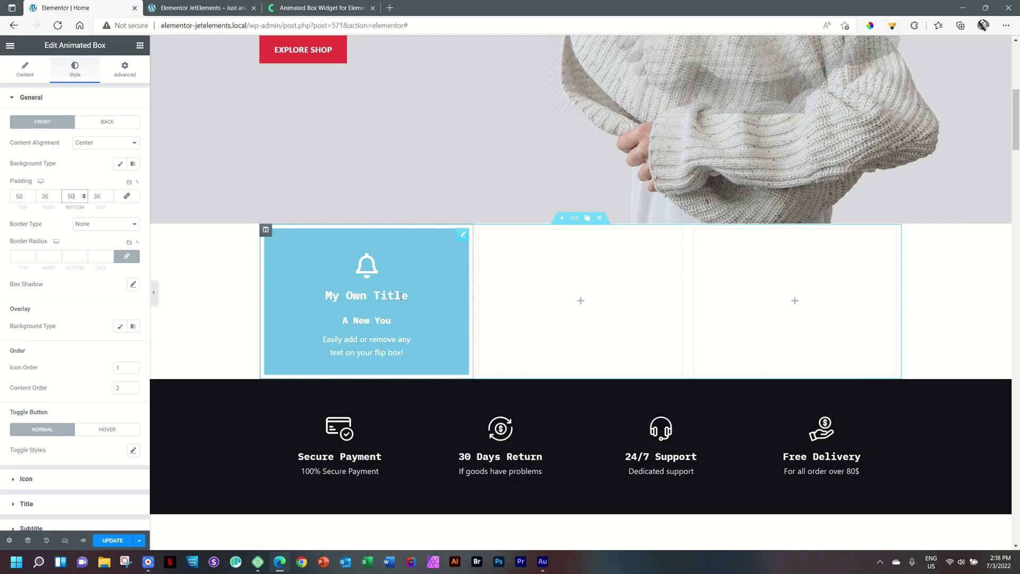
Set the flip card's Height to 426 px and preview the flip to its back side
left_click(25, 70)
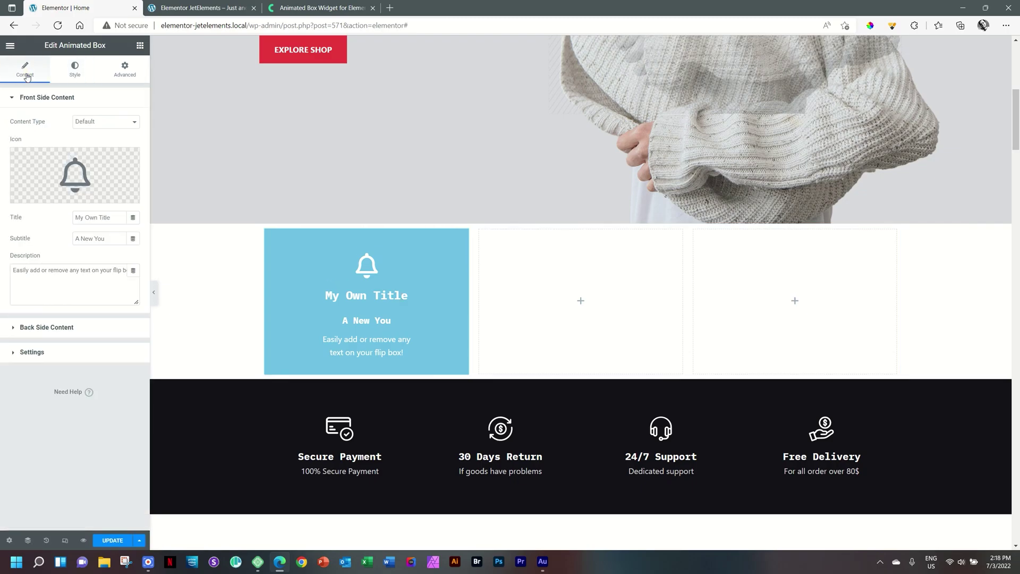
left_click(31, 352)
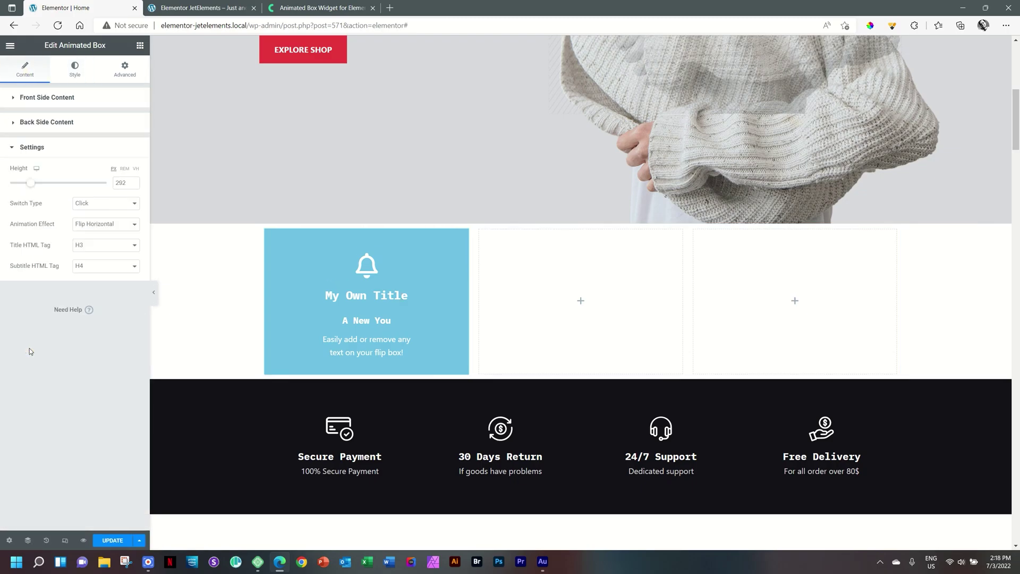
left_click_drag(30, 183, 46, 184)
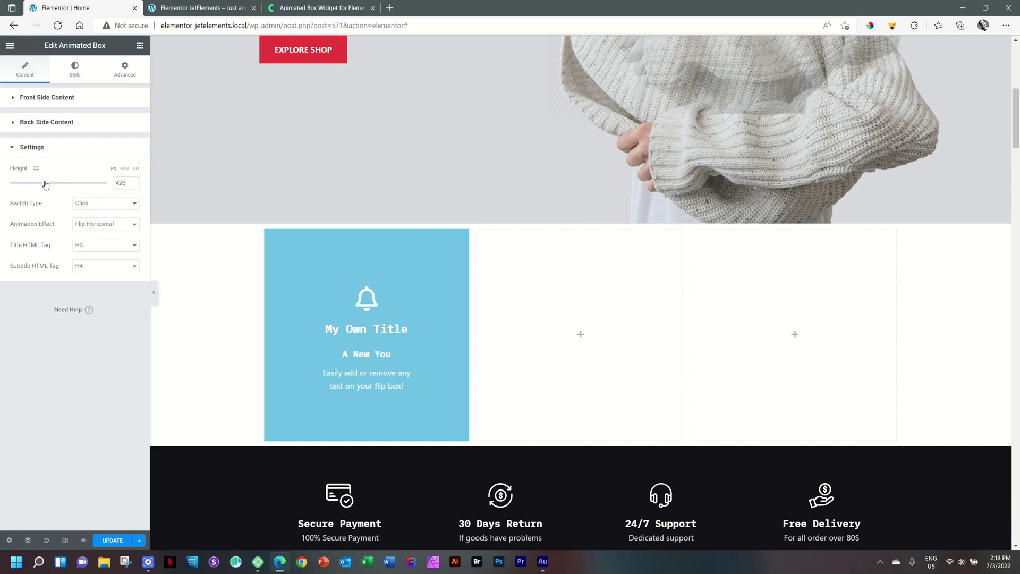
left_click(385, 340)
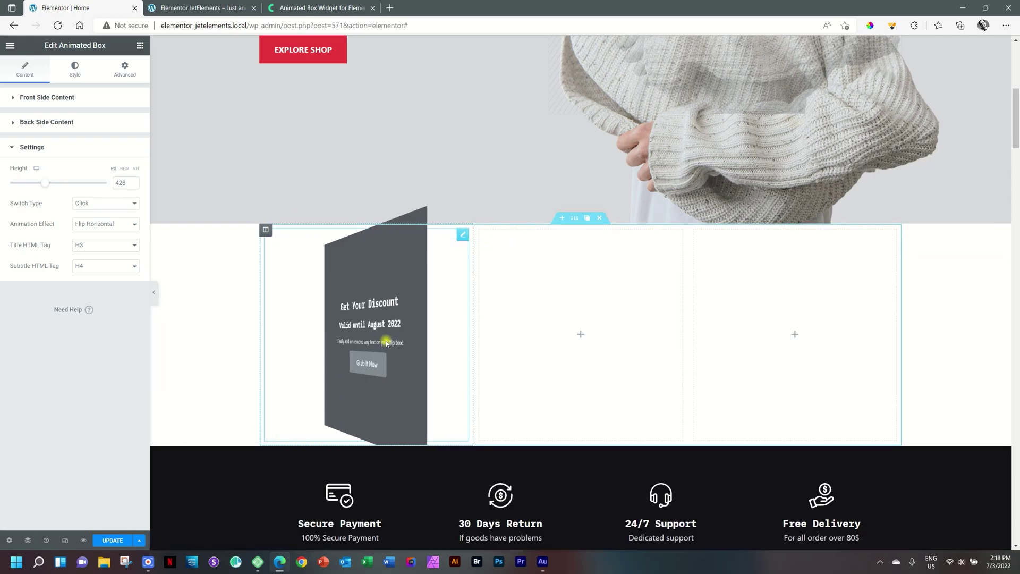
left_click(65, 148)
left_click(76, 72)
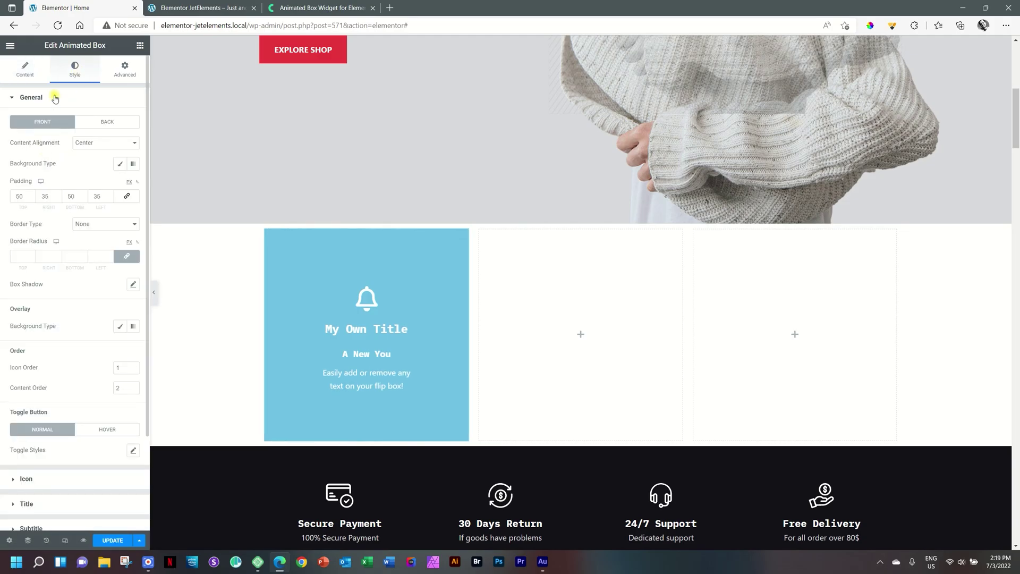
left_click(55, 99)
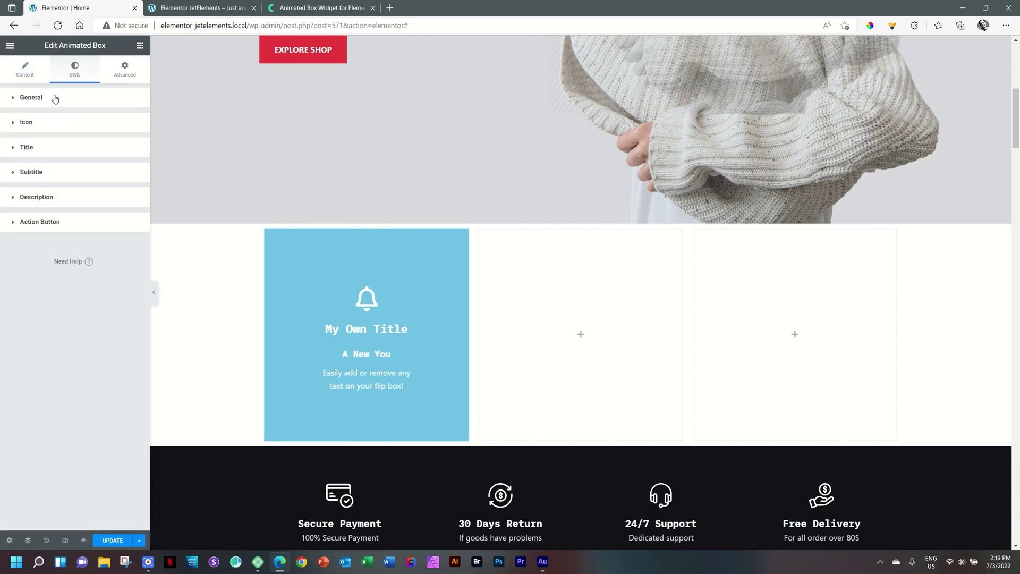
Keep the action button centred and add the Bell icon from the Icon Library
left_click(51, 223)
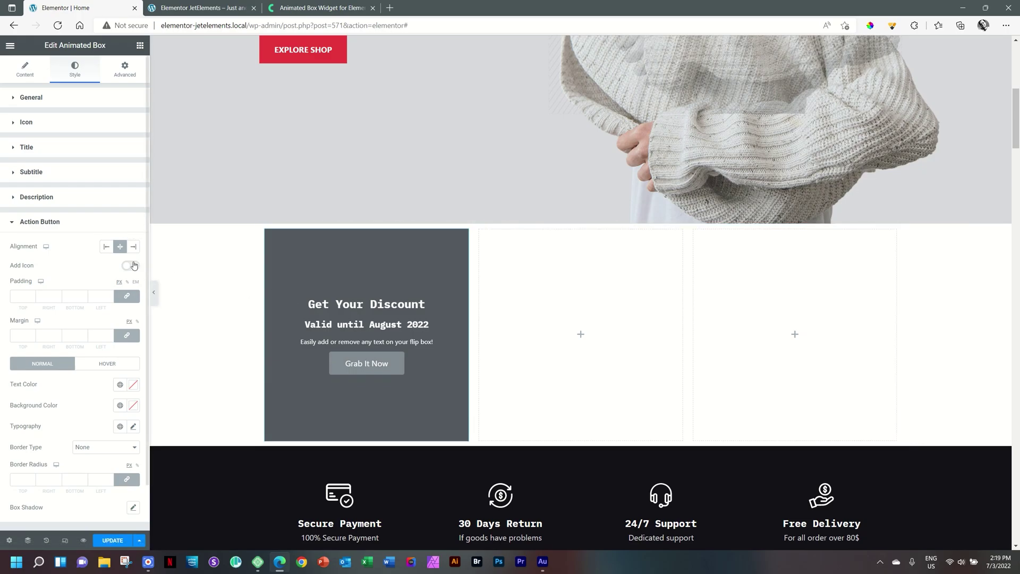
left_click(107, 247)
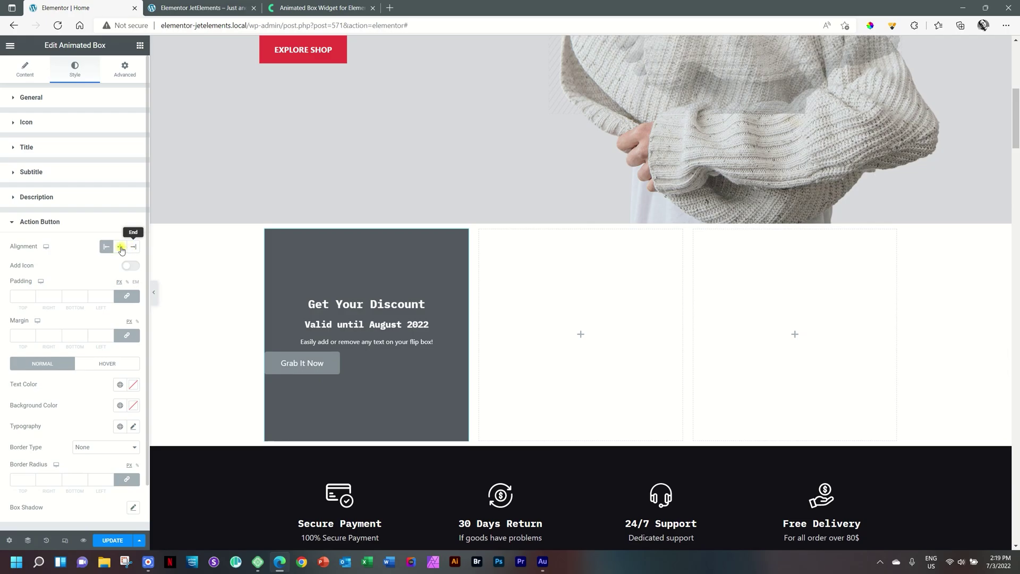
left_click(134, 247)
left_click(120, 246)
left_click(131, 265)
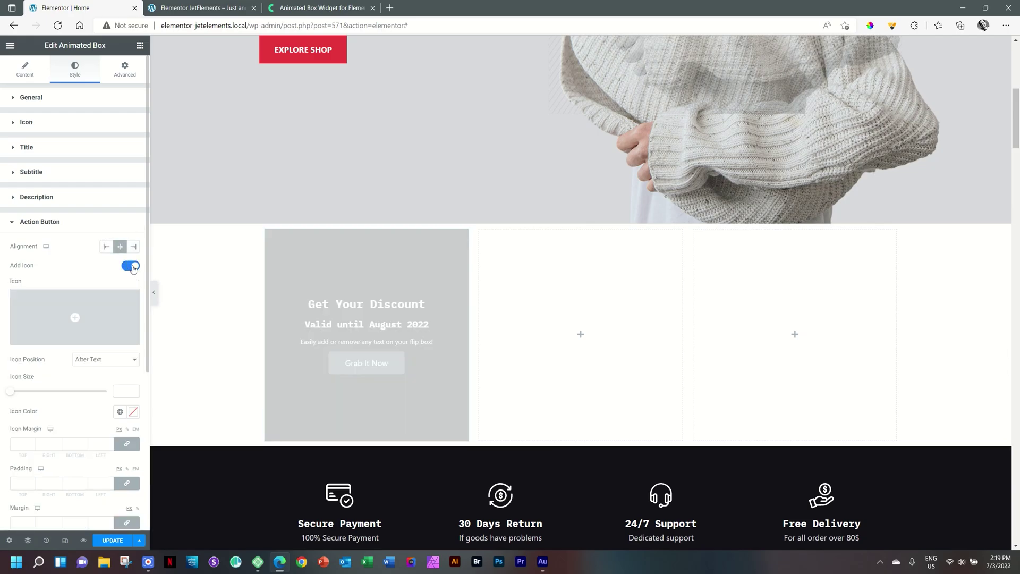
left_click(76, 316)
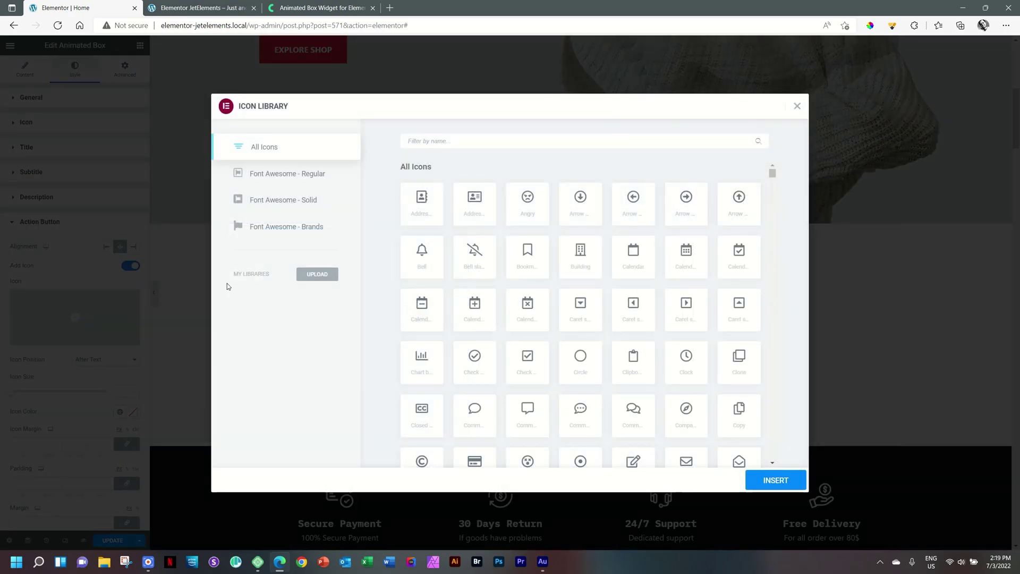
left_click(409, 257)
left_click(775, 480)
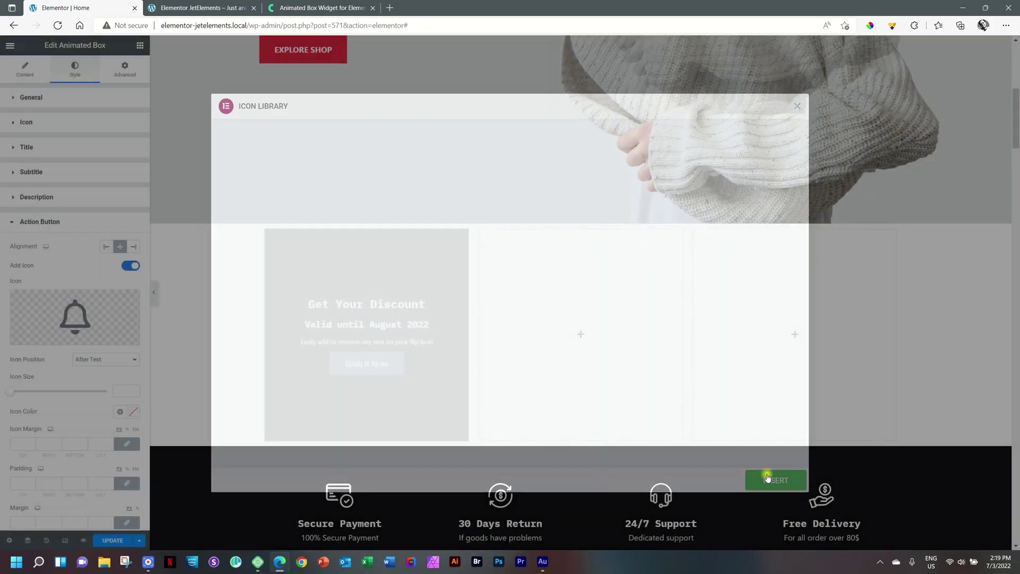
Give the button's bell icon a 15 left margin
scroll(76, 374, "down", 1)
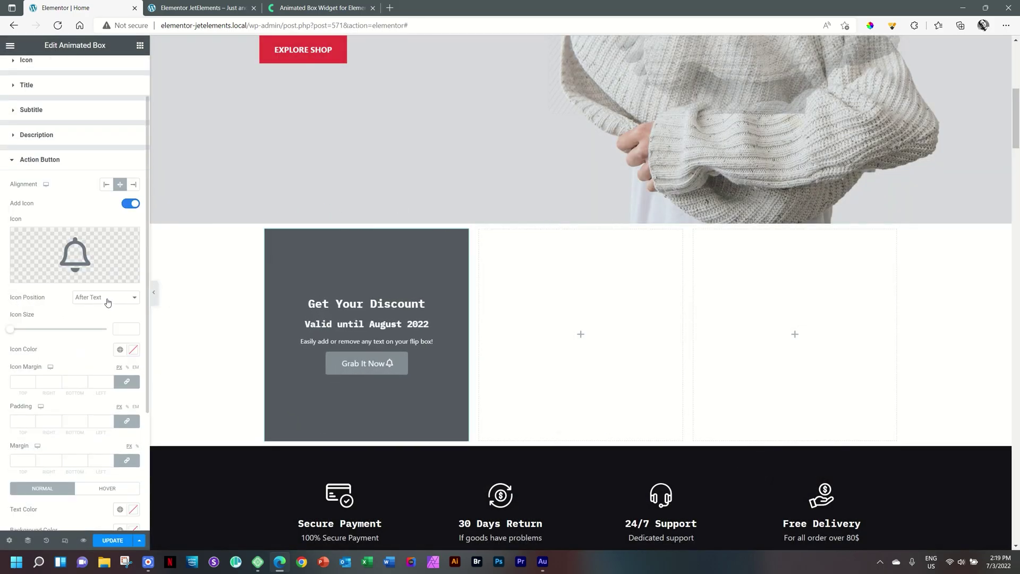
scroll(108, 302, "down", 1)
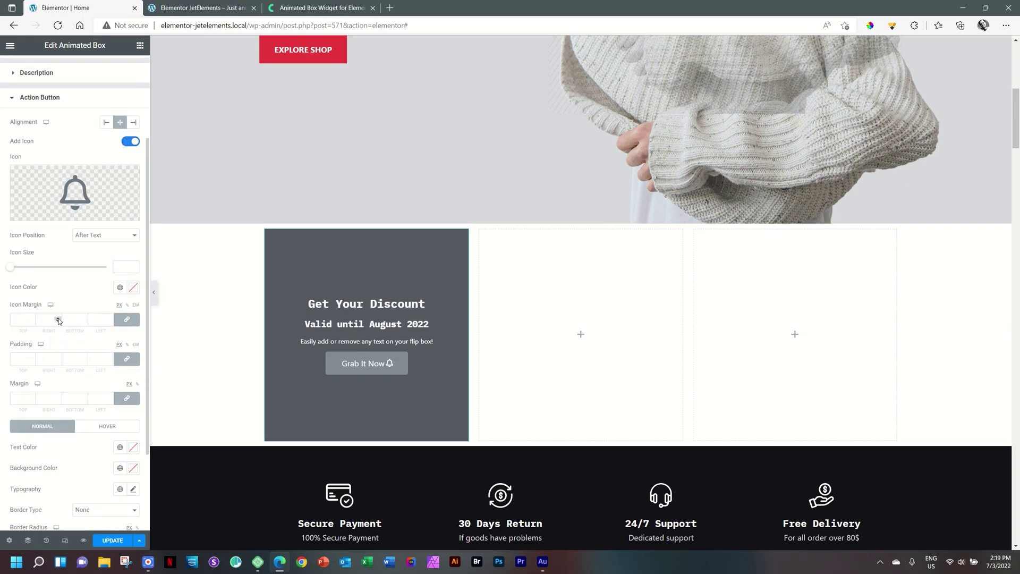
left_click(121, 322)
double_click(102, 322)
type("15")
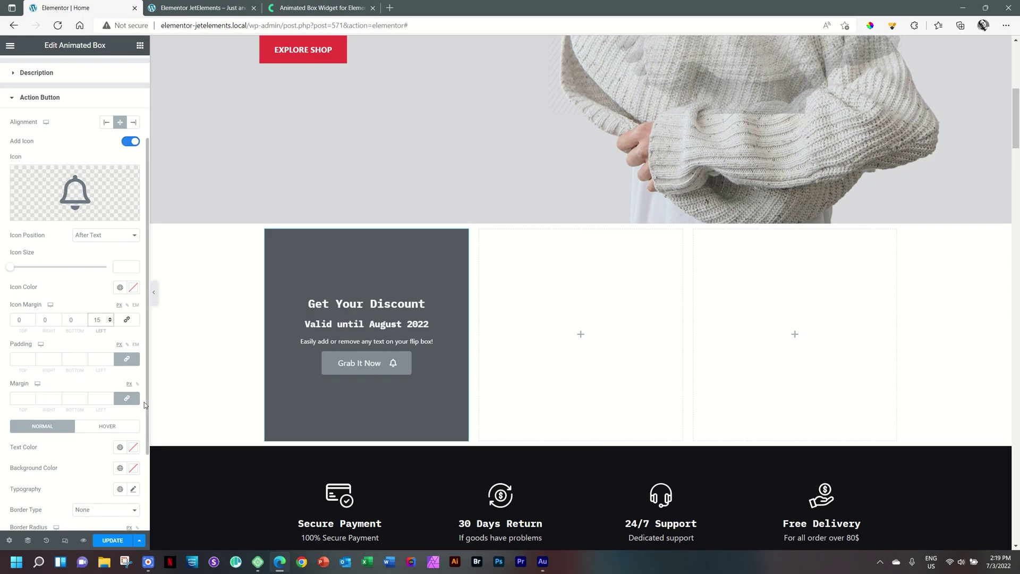
Set the Grab It Now button's top margin to 35 and check its hover state
left_click(127, 398)
double_click(21, 399)
type("35")
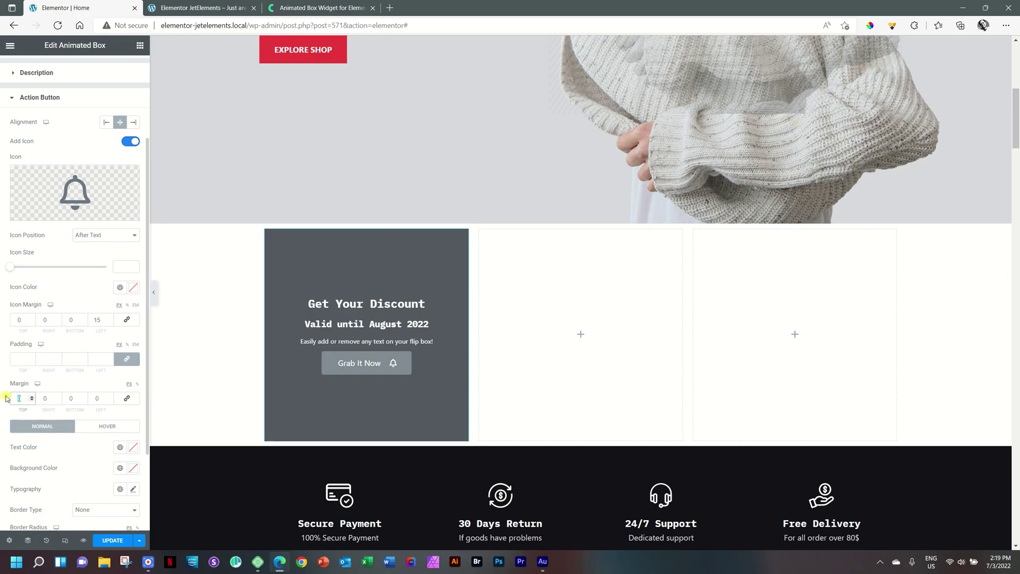
scroll(10, 398, "down", 2)
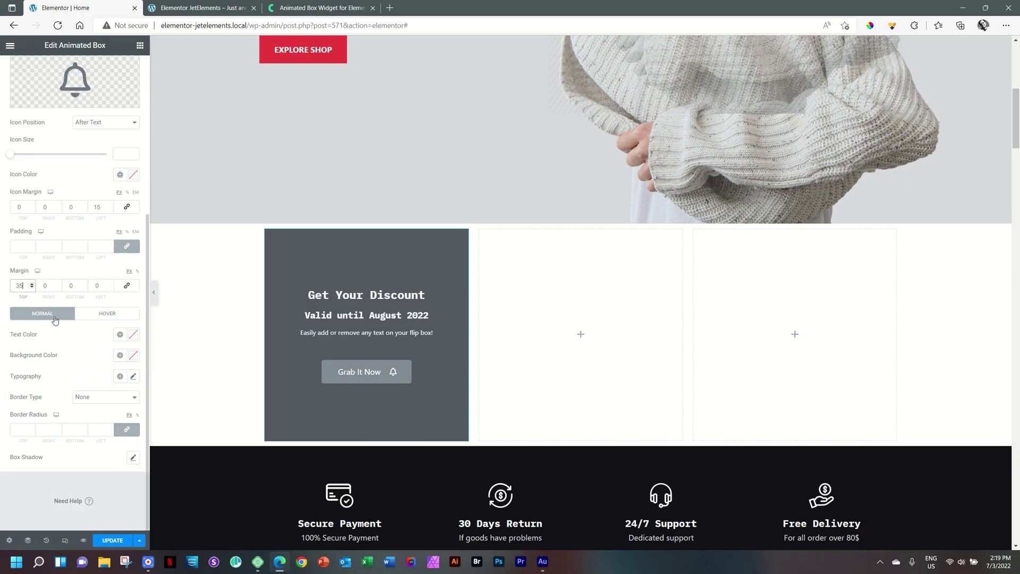
left_click(100, 314)
left_click(54, 314)
scroll(53, 313, "up", 5)
left_click(47, 221)
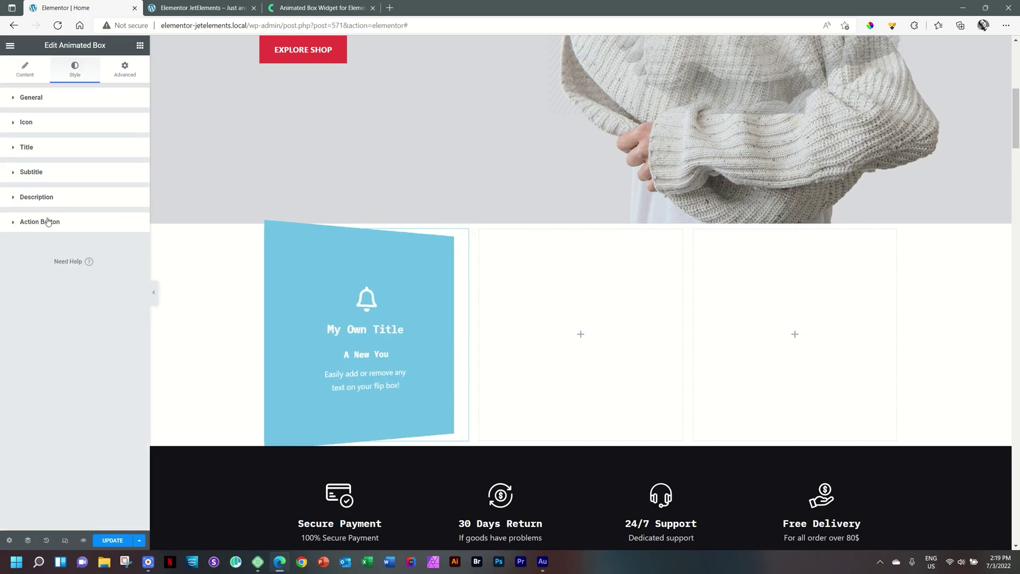